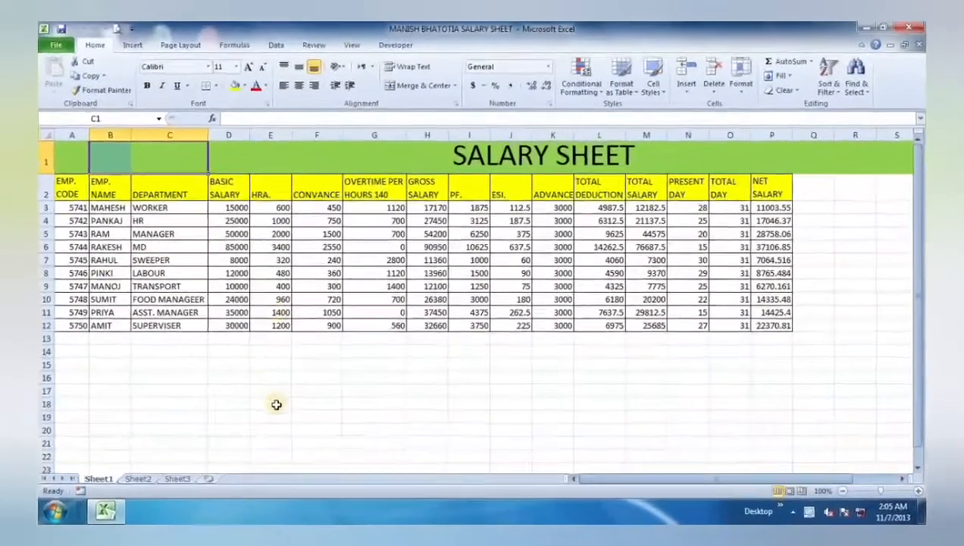
Clear all the calculated pay, deduction and day values in E3:P12 for every employee row
left_click(255, 415)
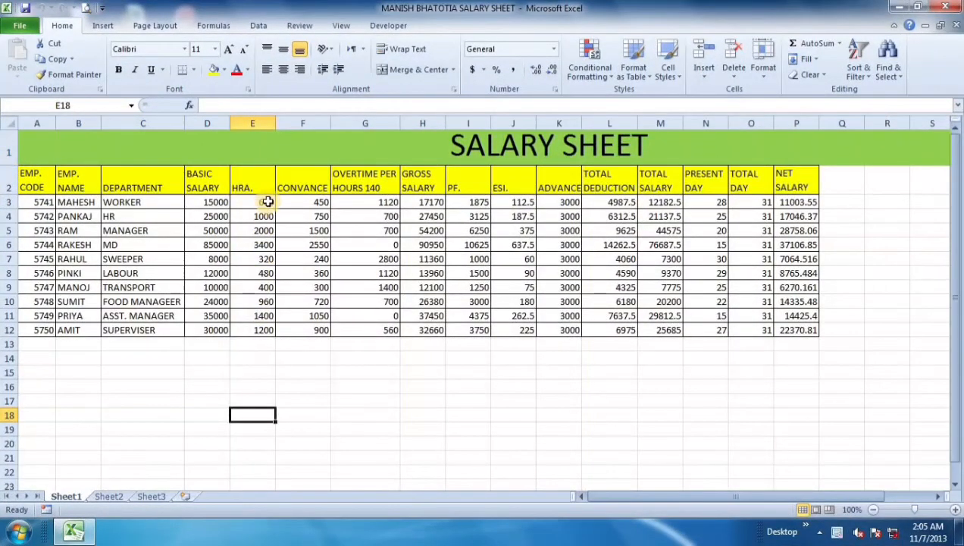
left_click_drag(262, 203, 799, 335)
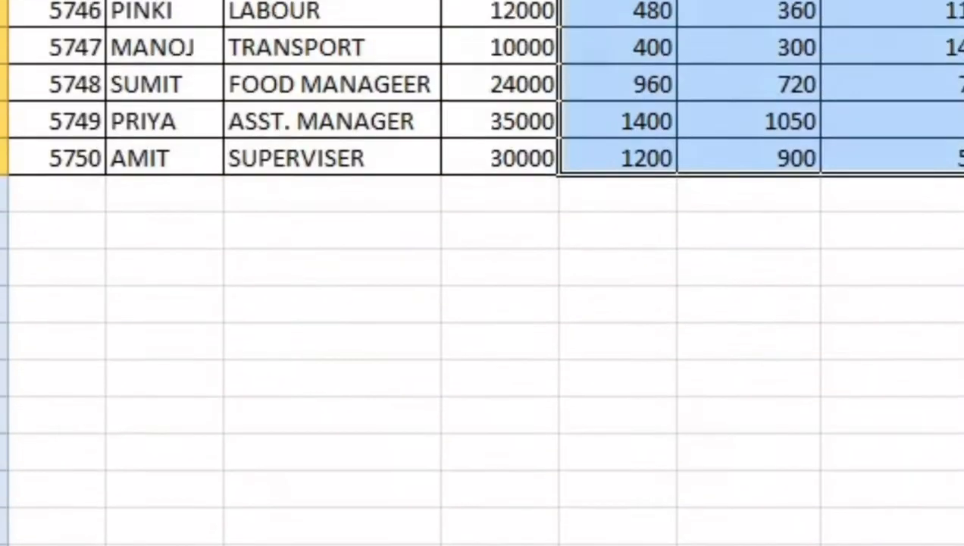
key("Delete")
left_click(958, 539)
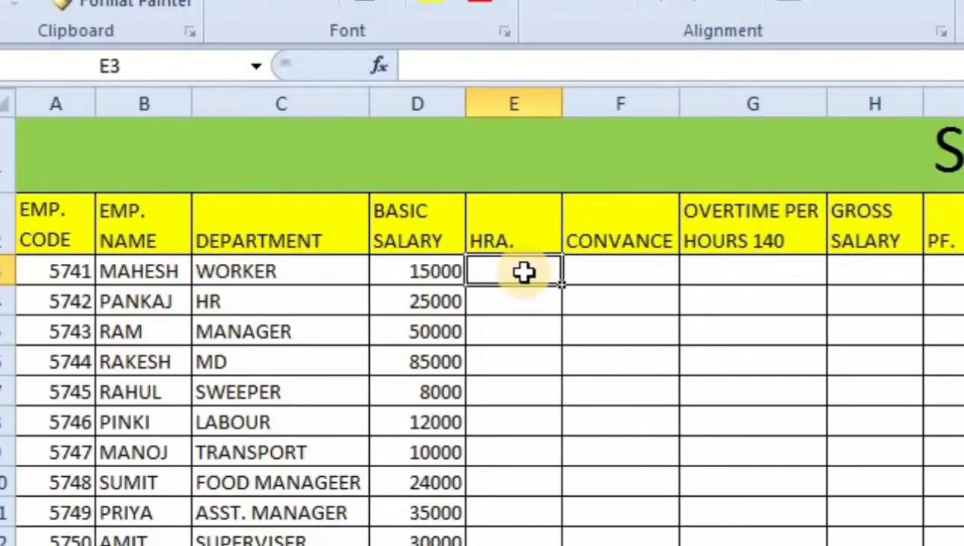
Calculate the first employee's HRA in E3 as 4% of basic salary with =D3*4%
double_click(526, 272)
type("=")
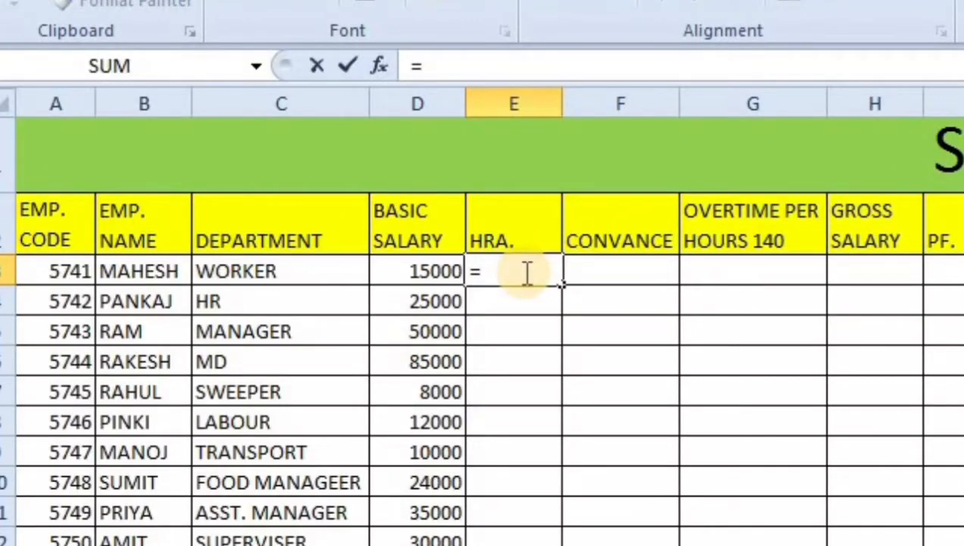
left_click(398, 269)
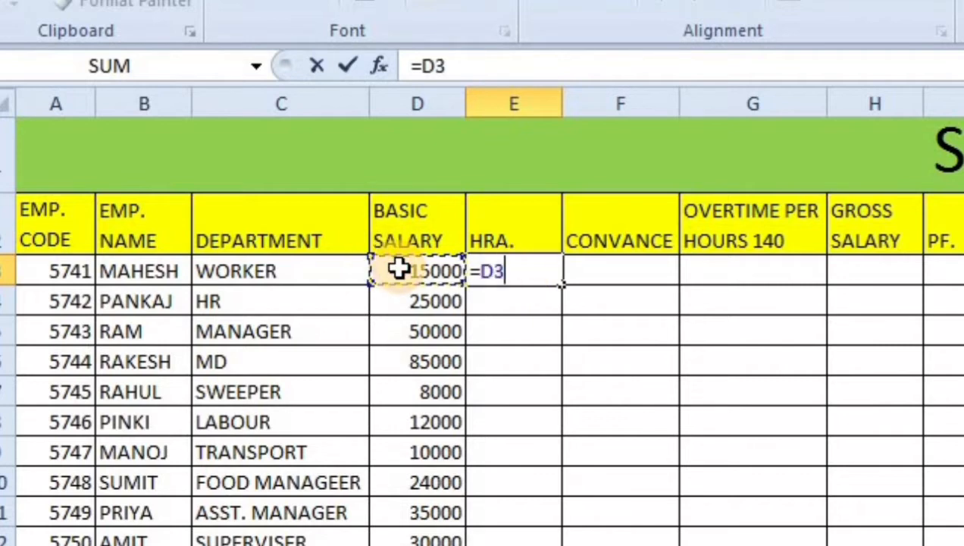
type("*")
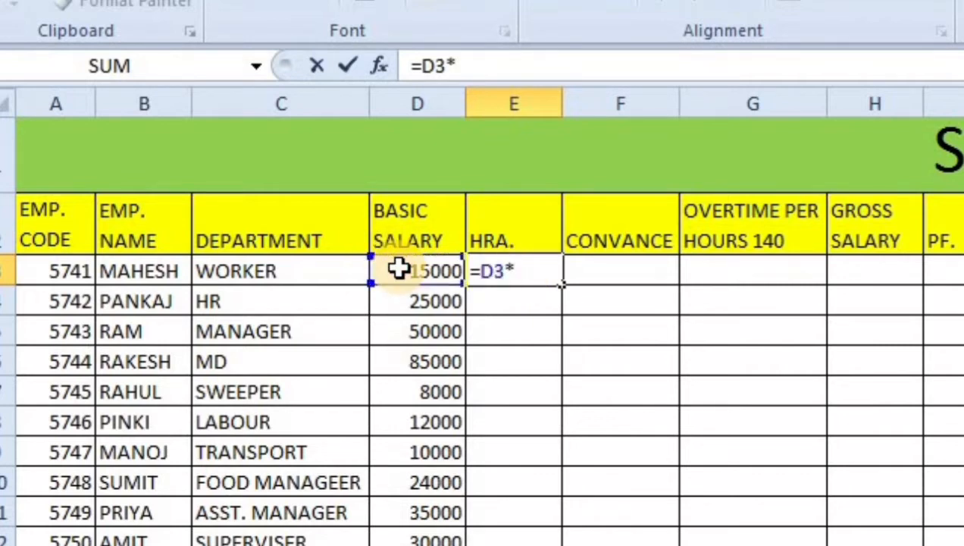
type("4%")
key("Return")
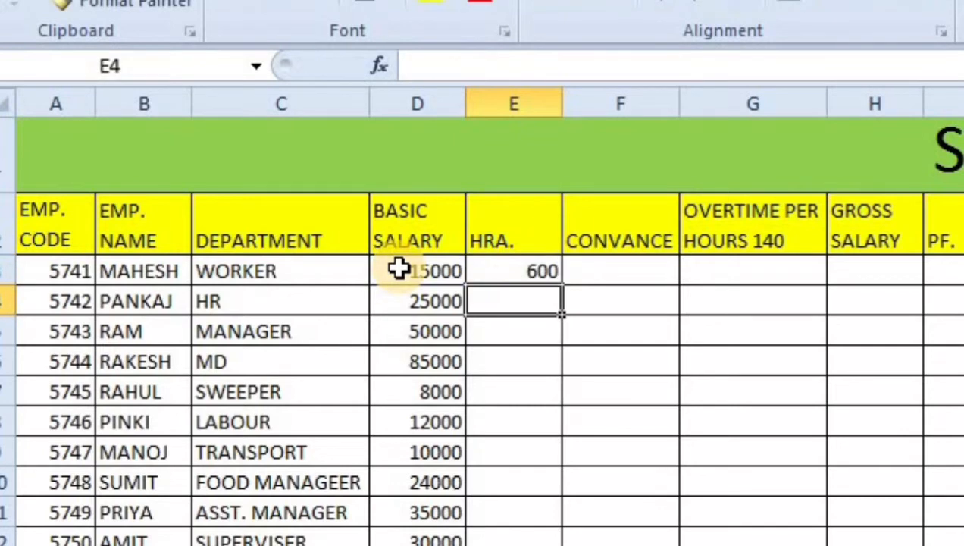
Enter 450 as the first employee's CONVANCE in F3 and the overtime formula =8*140 in G3
key("Right")
key("Up")
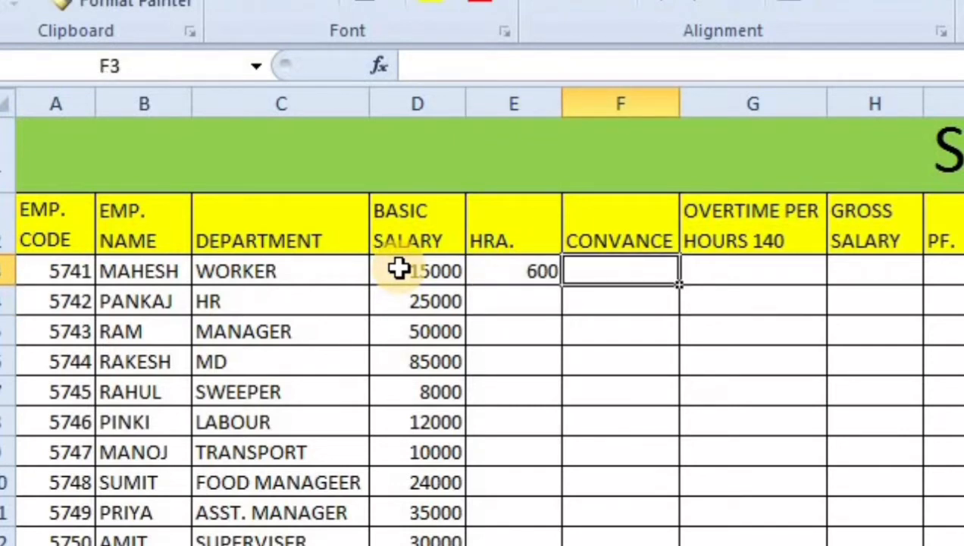
type("450")
key("Tab")
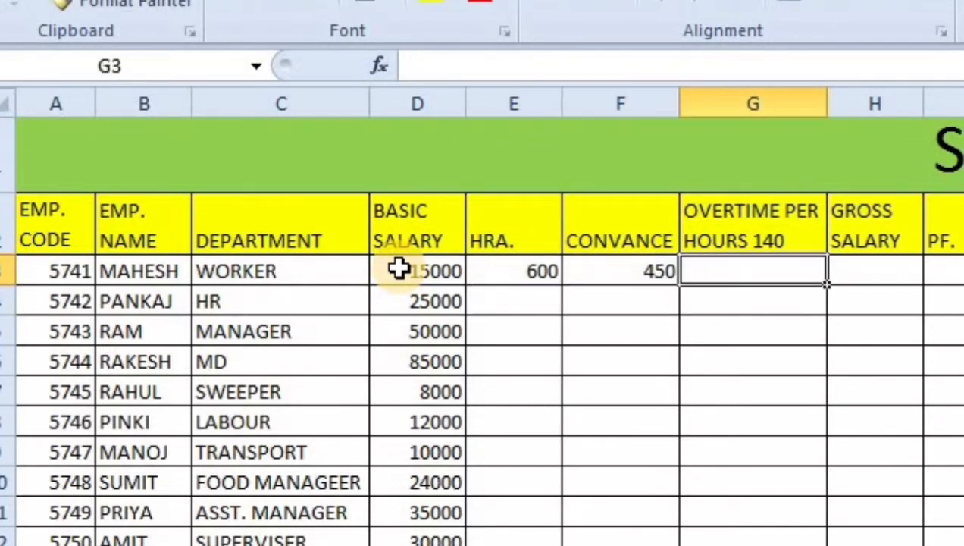
type("=8")
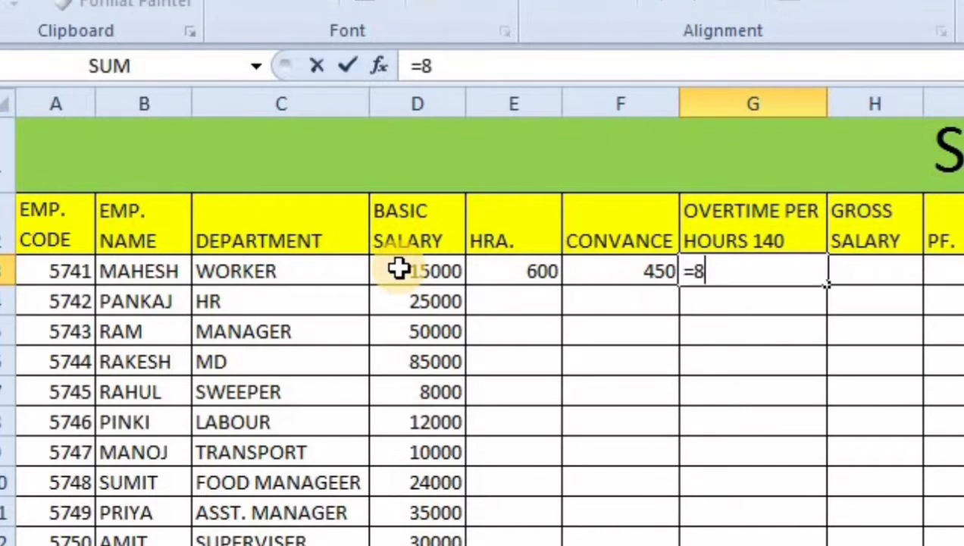
type("*140")
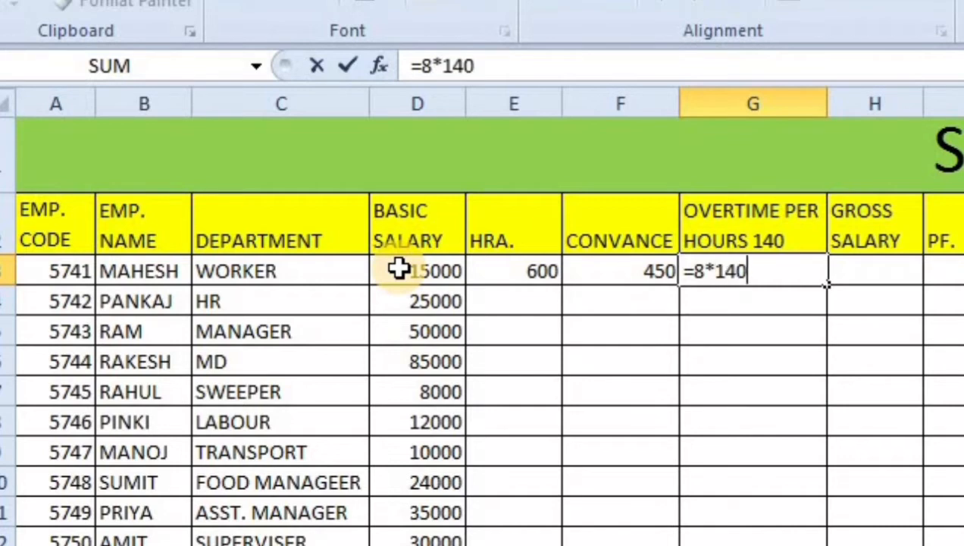
key("Return")
Begin a formula in H3, the first employee's gross salary cell
key("Right")
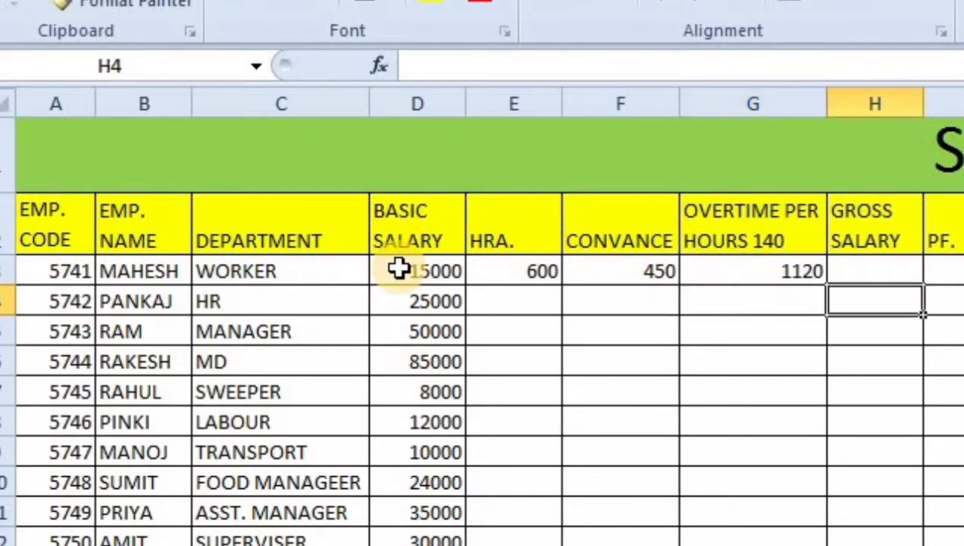
key("Up")
type("=")
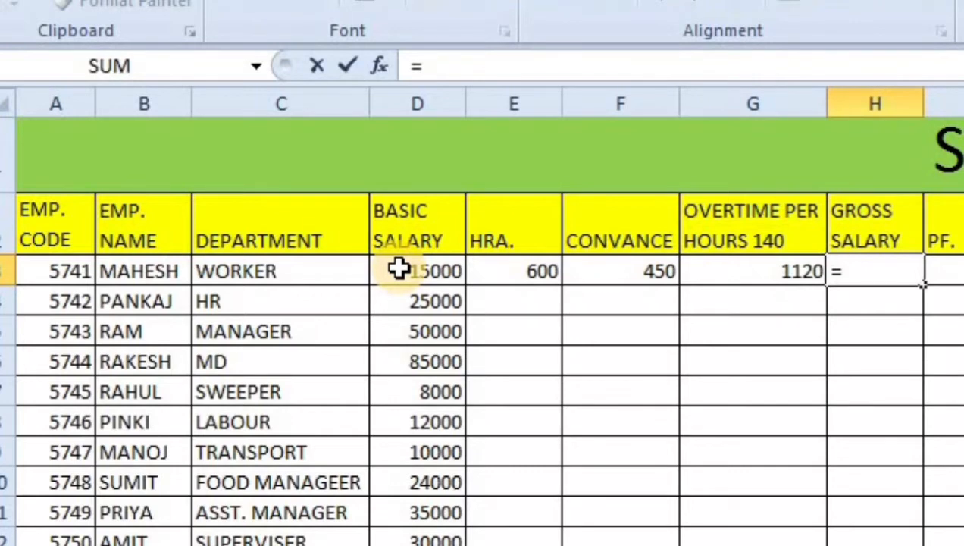
left_click(399, 269)
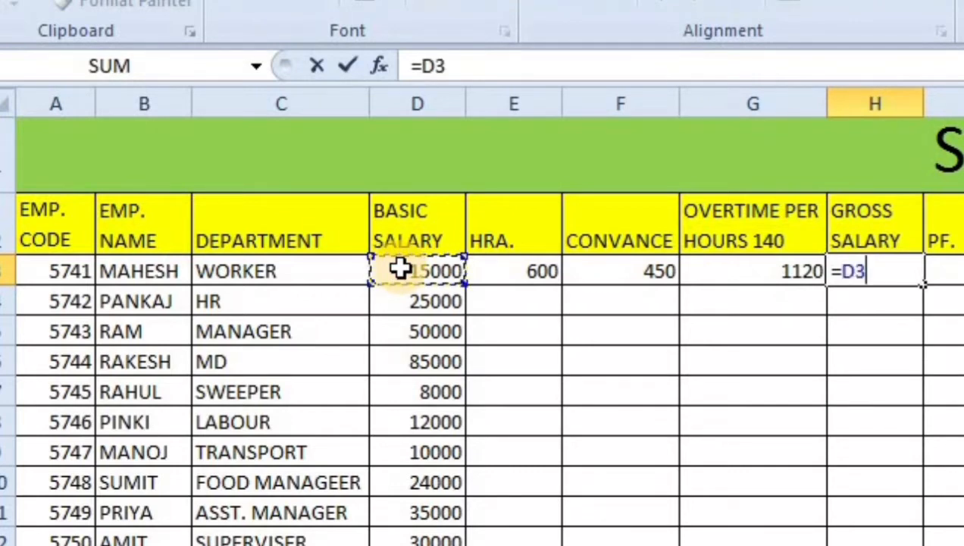
key("BackSpace")
key("BackSpace")
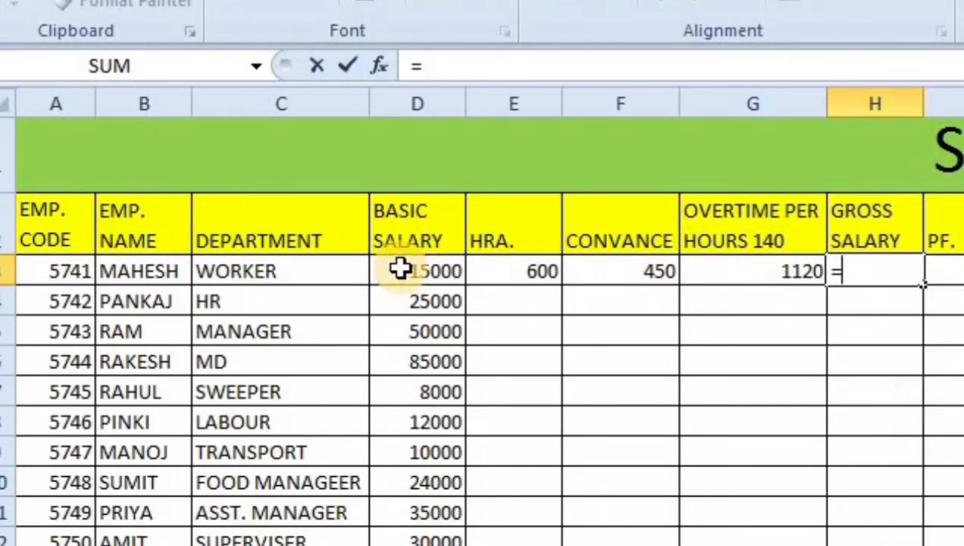
Complete the gross salary formula in H3 as =sum(D3:G3), adding basic salary, HRA, CONVANCE and overtime
type("sum(")
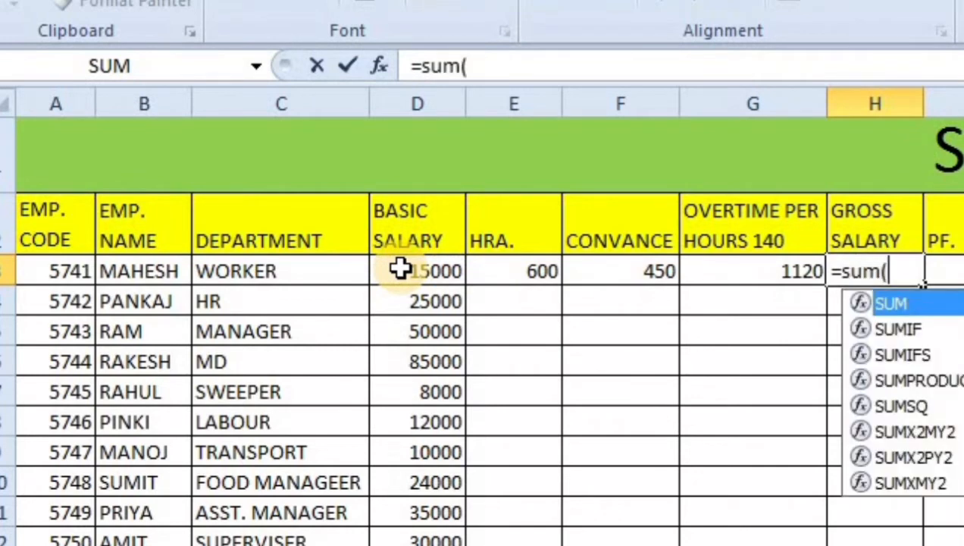
left_click_drag(405, 269, 789, 271)
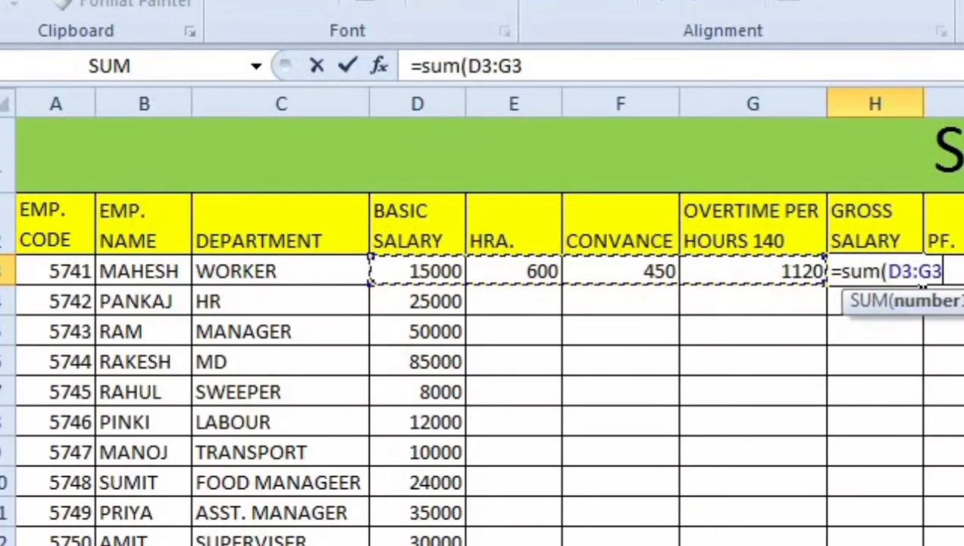
type(")")
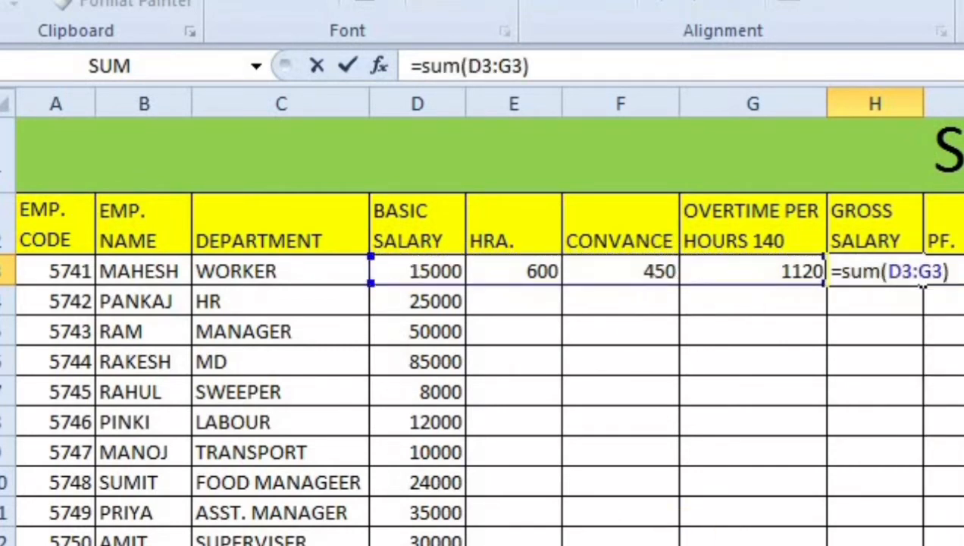
key("Return")
Calculate the first employee's PF in I3 as 12% of basic salary with =D3*12%
key("Right")
key("Up")
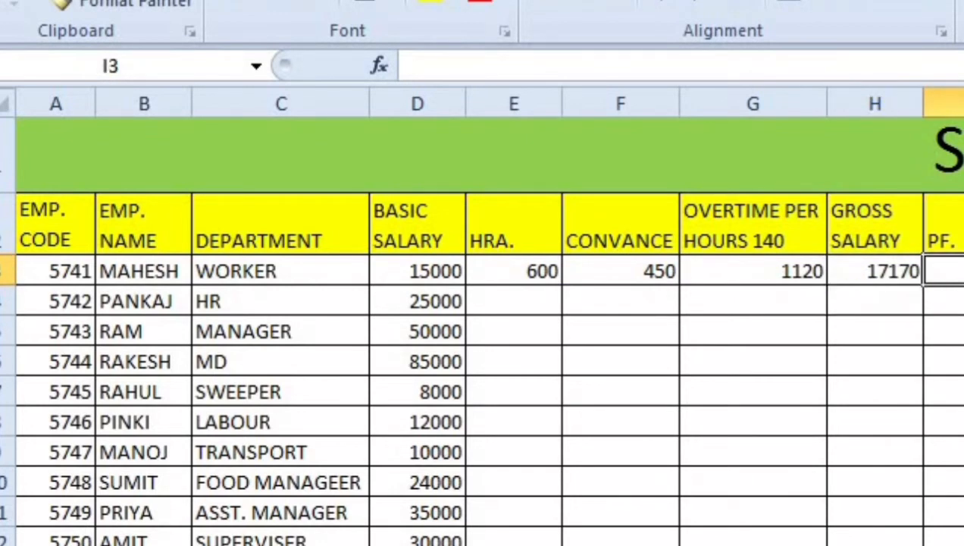
type("=")
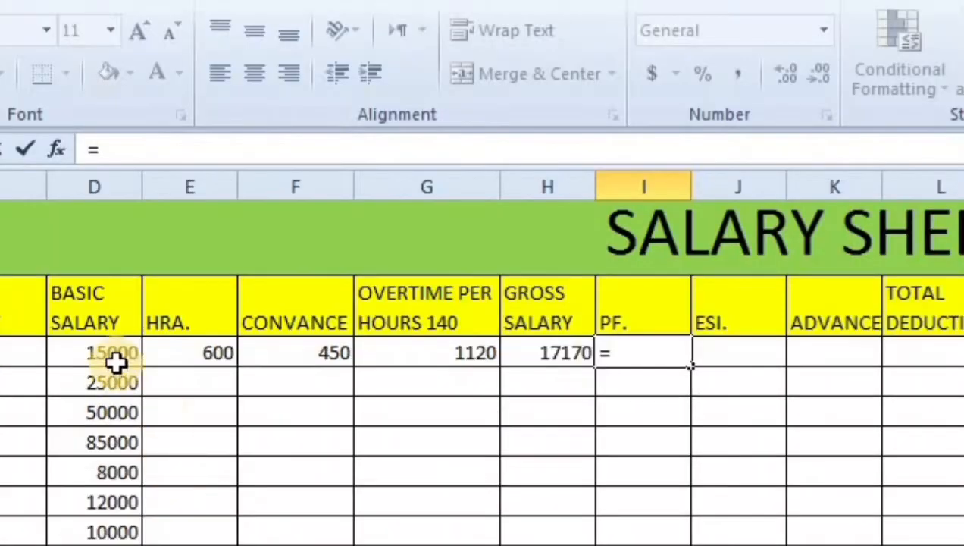
left_click(424, 273)
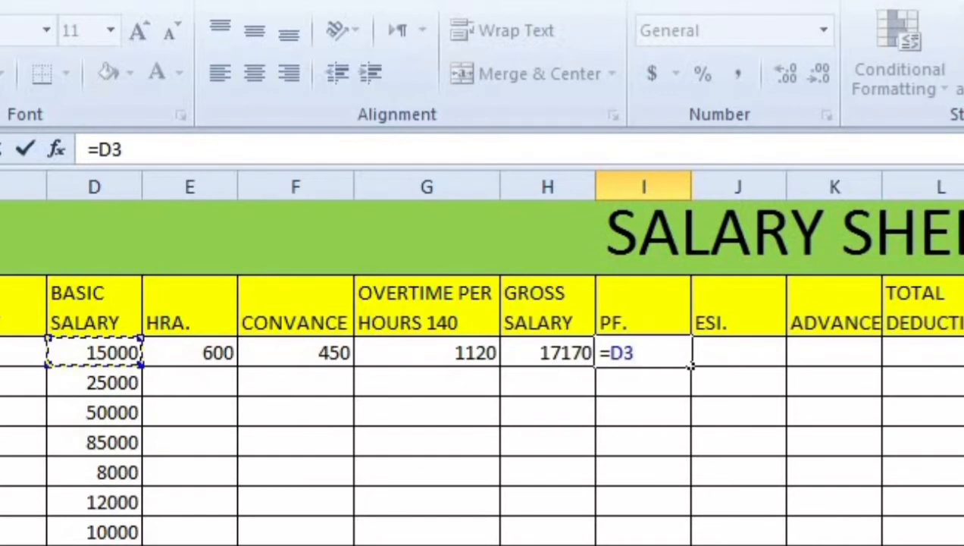
type("*12")
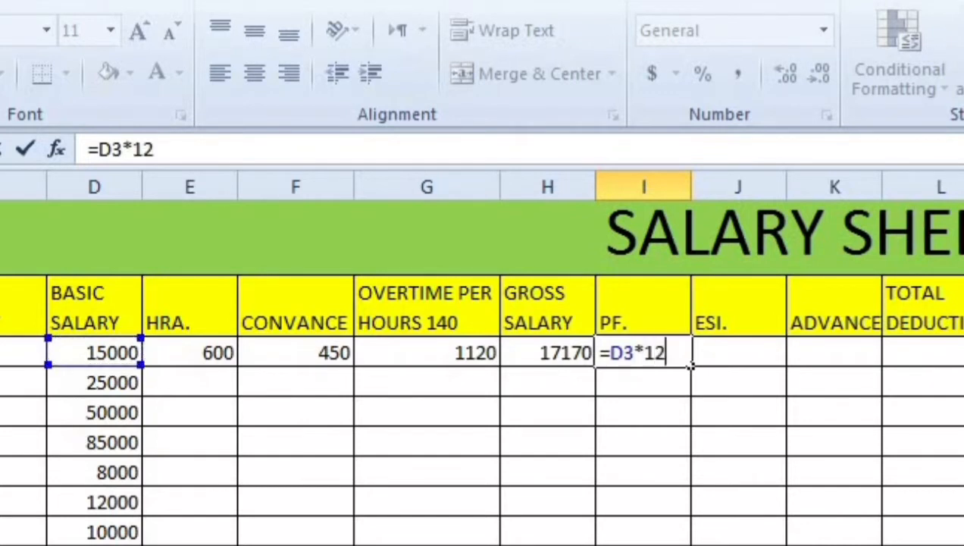
type("%")
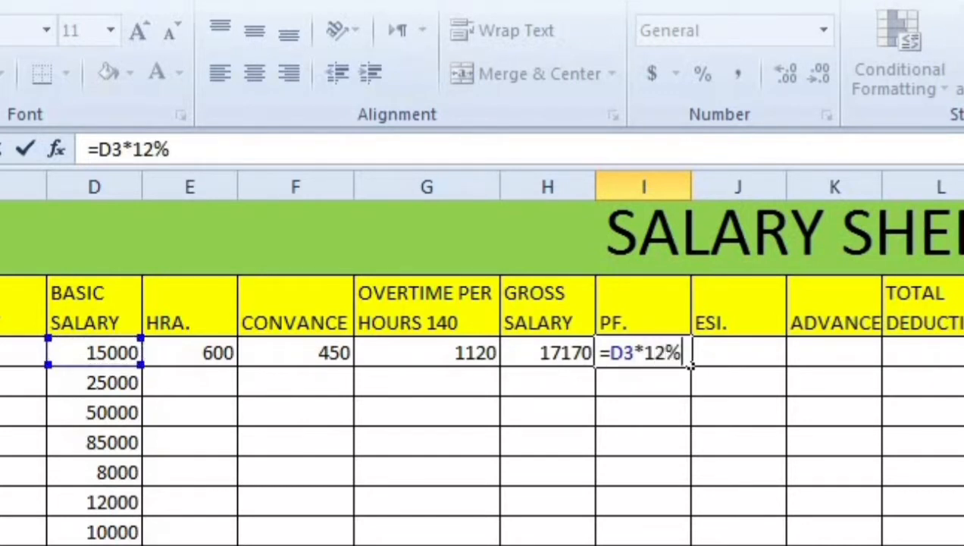
key("Return")
Calculate the first employee's ESI in J3 as 0.86% of basic salary with =D3*0.86%
key("Right")
key("Up")
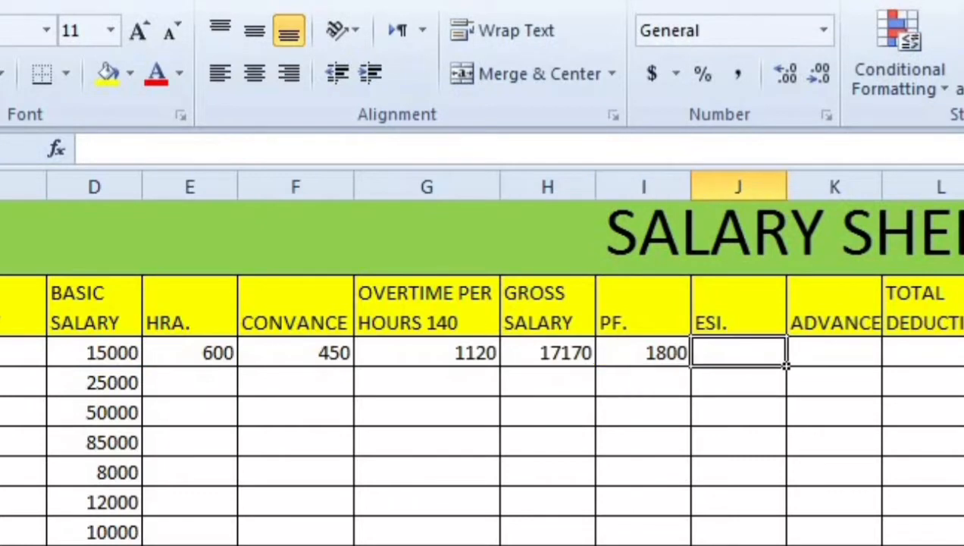
type("=")
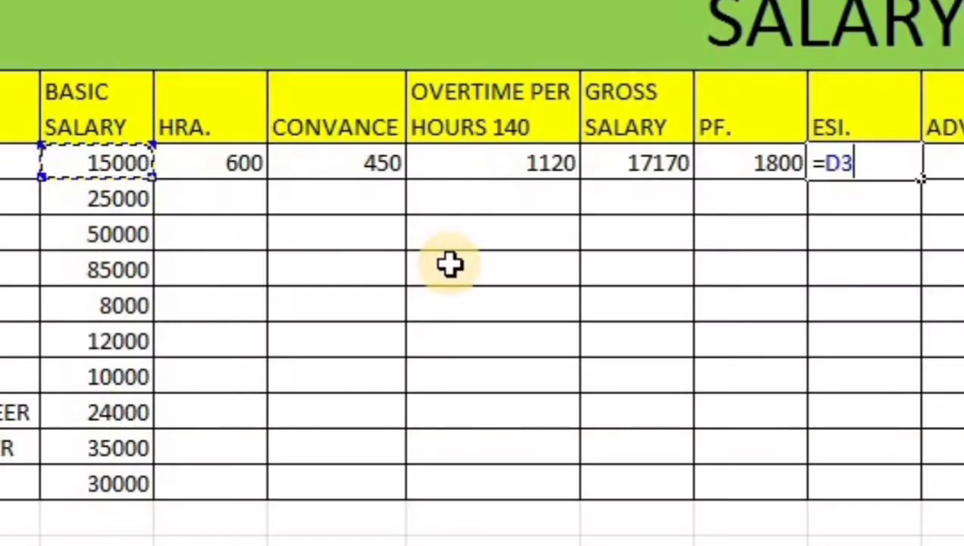
type("*0.86")
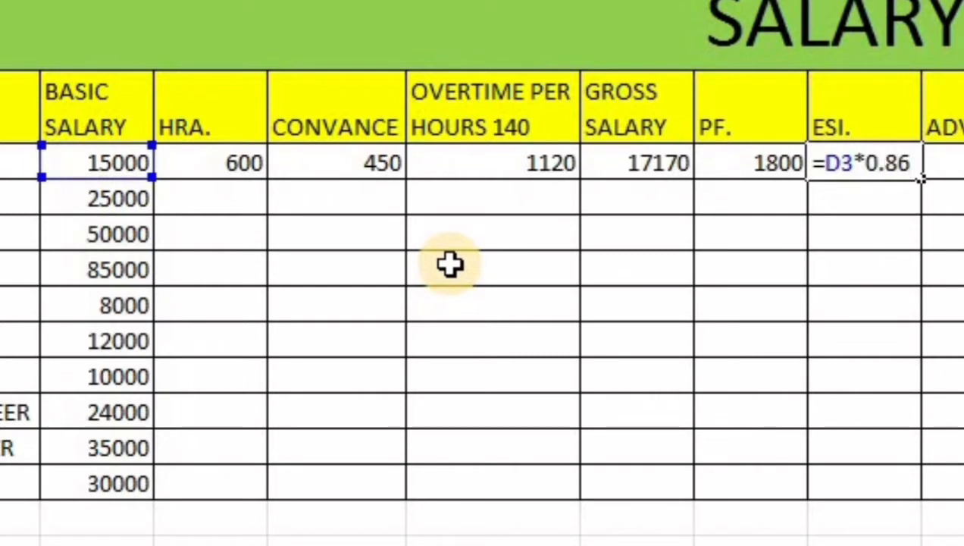
type("%")
key("Return")
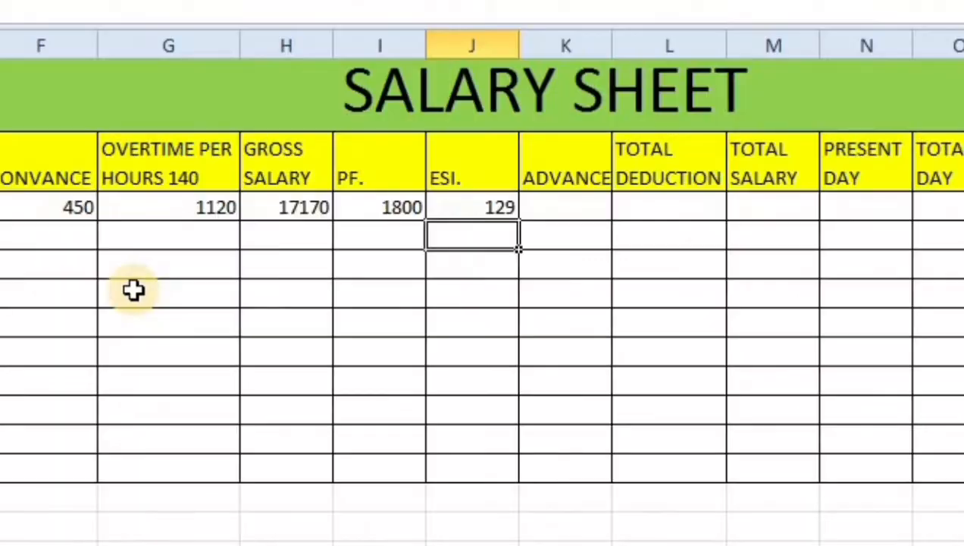
Widen the ADVANCE column K slightly and enter 1000 as the first employee's advance in K3
key("Up")
key("Right")
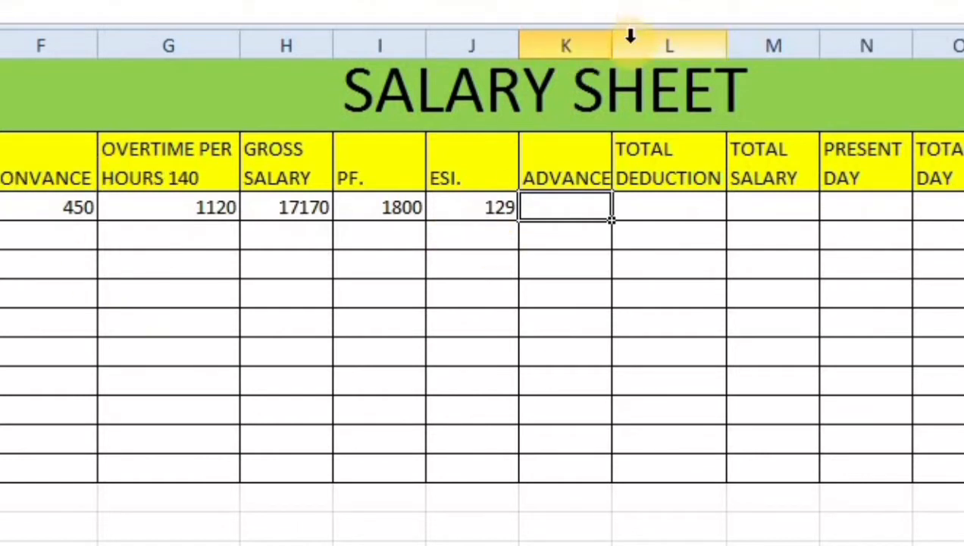
left_click_drag(610, 38, 617, 38)
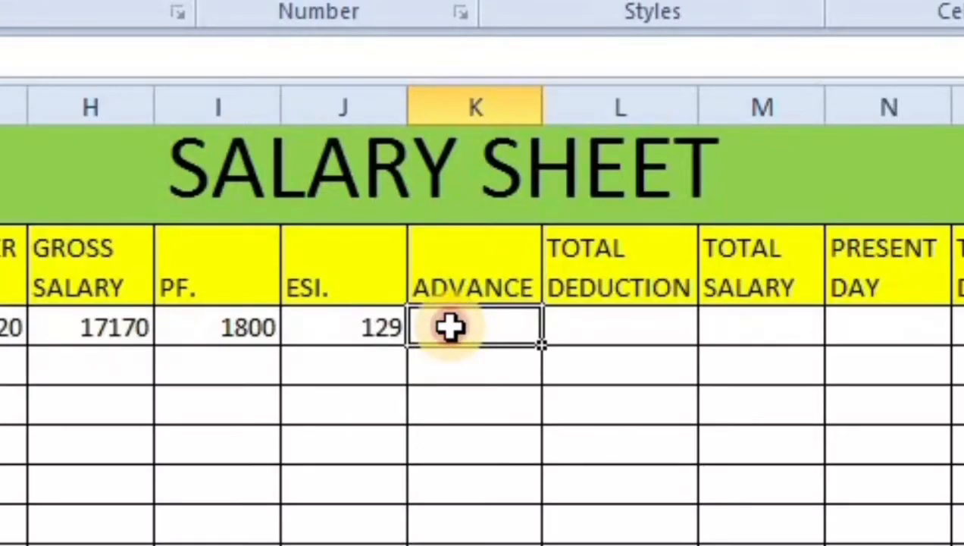
double_click(451, 326)
type("1000")
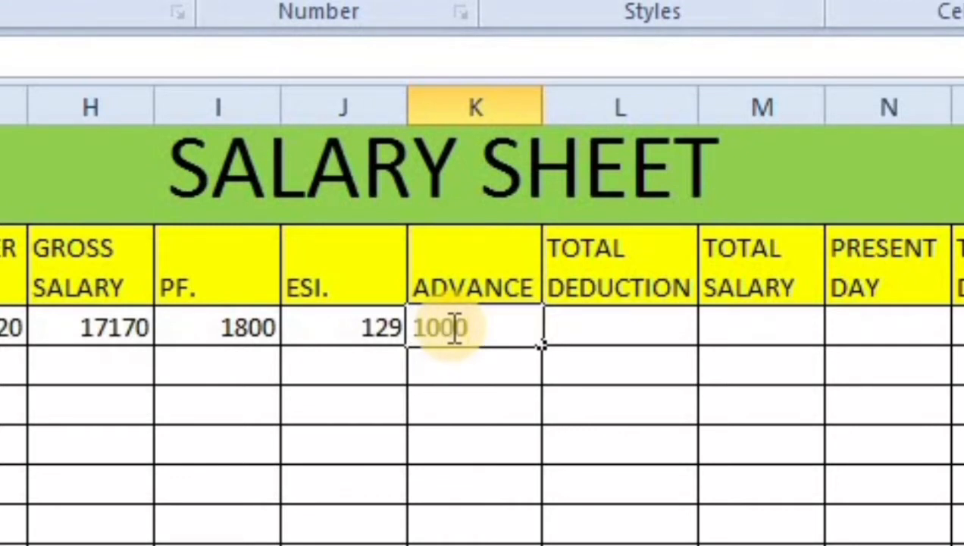
key("Tab")
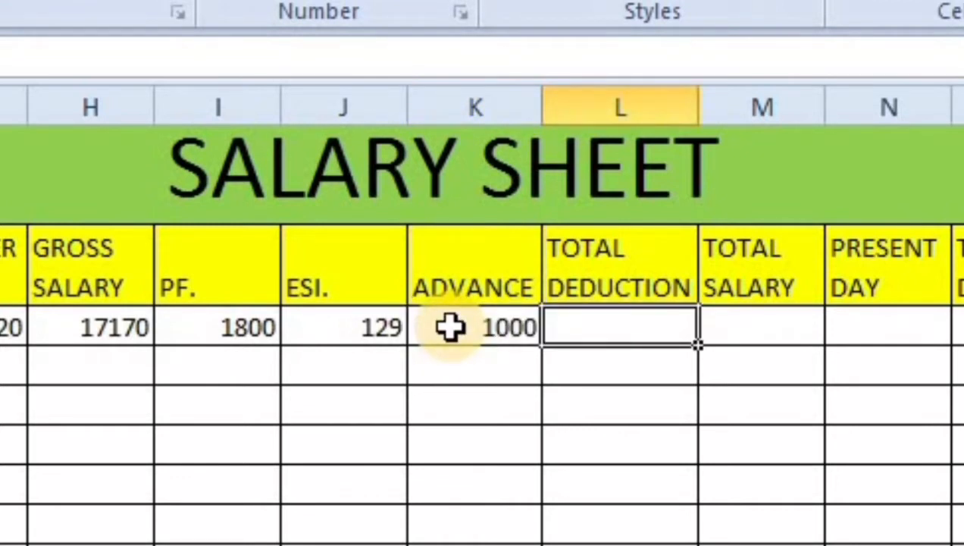
Calculate the first employee's total deduction in L3 by adding PF, ESI and advance with =sum(I3:K3)
type("=")
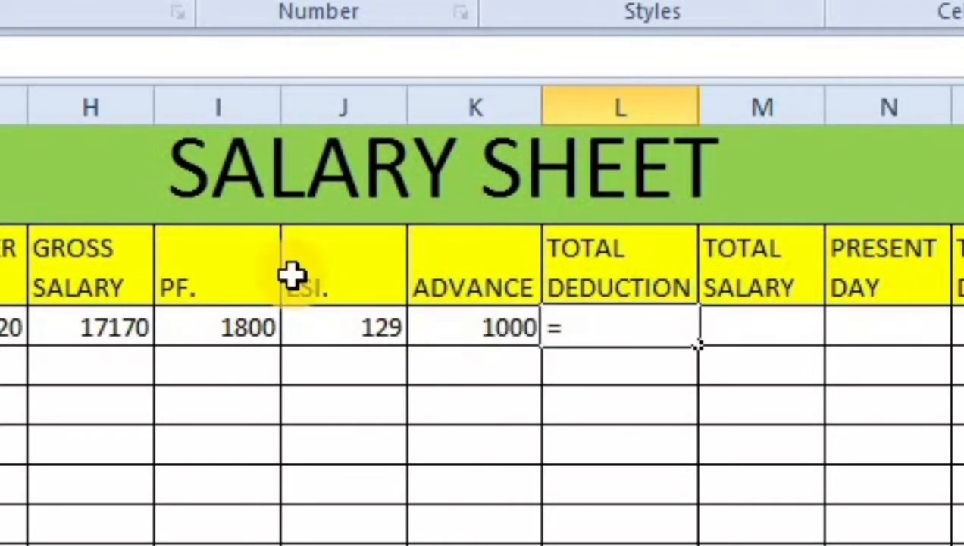
type("sum")
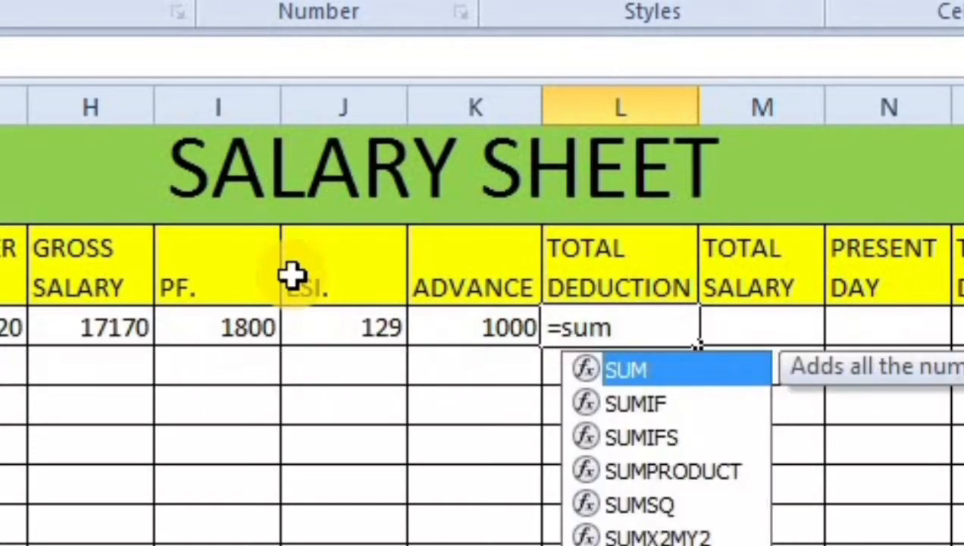
type("(")
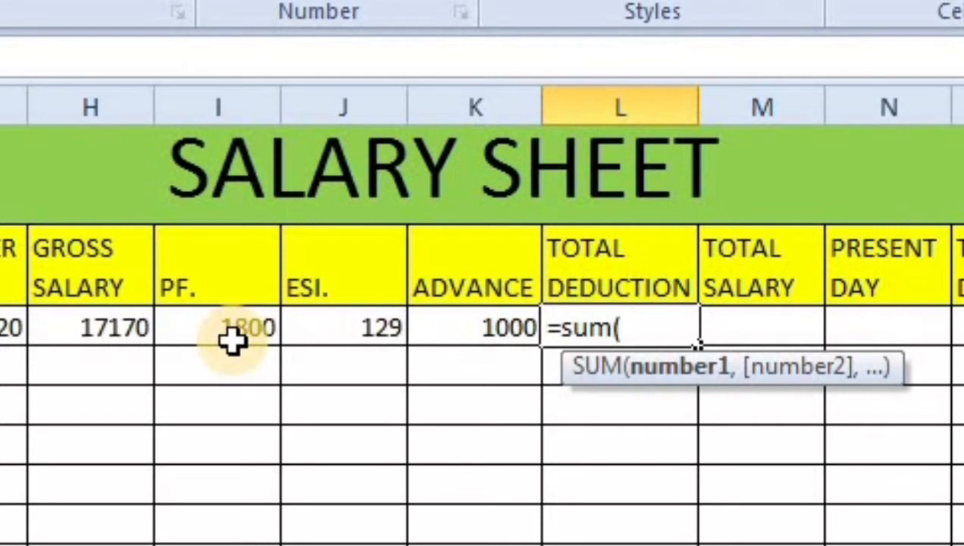
left_click_drag(230, 333, 428, 342)
type(")")
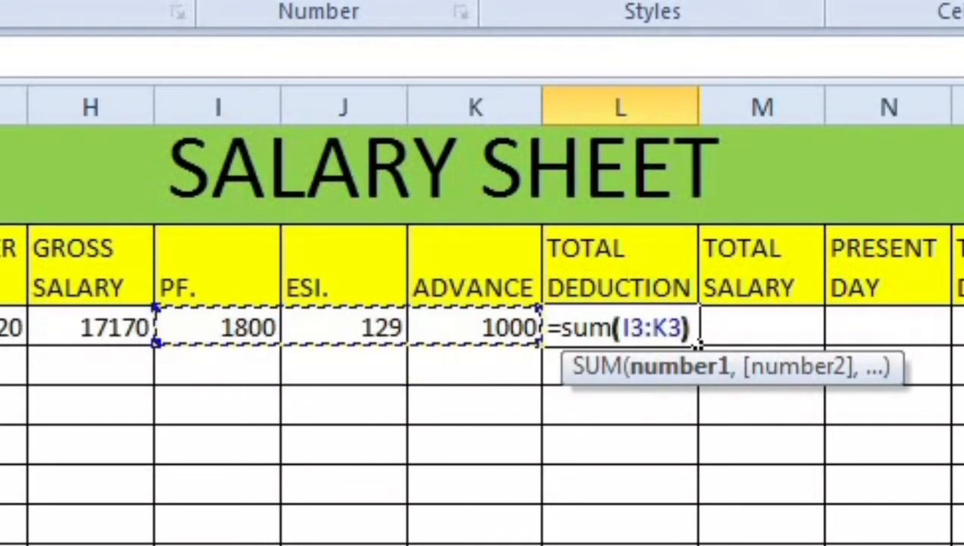
key("Return")
Calculate the first employee's total salary in M3 as gross salary minus total deduction with =H3-L3
left_click(810, 314)
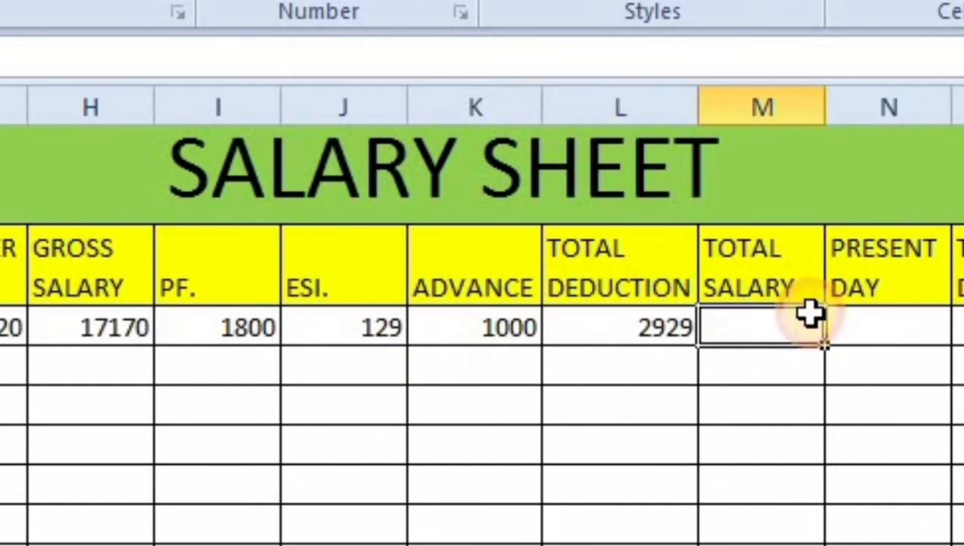
type("=")
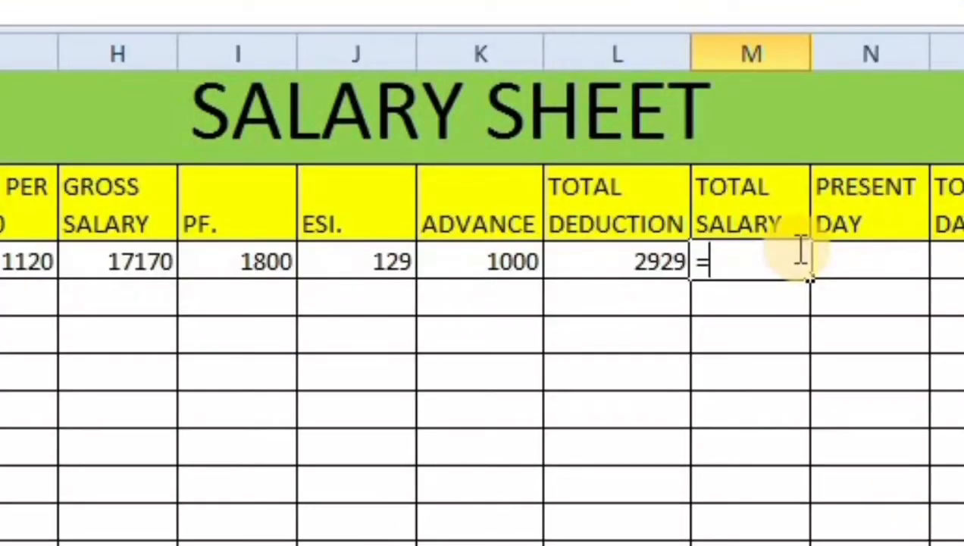
left_click(163, 260)
type("-")
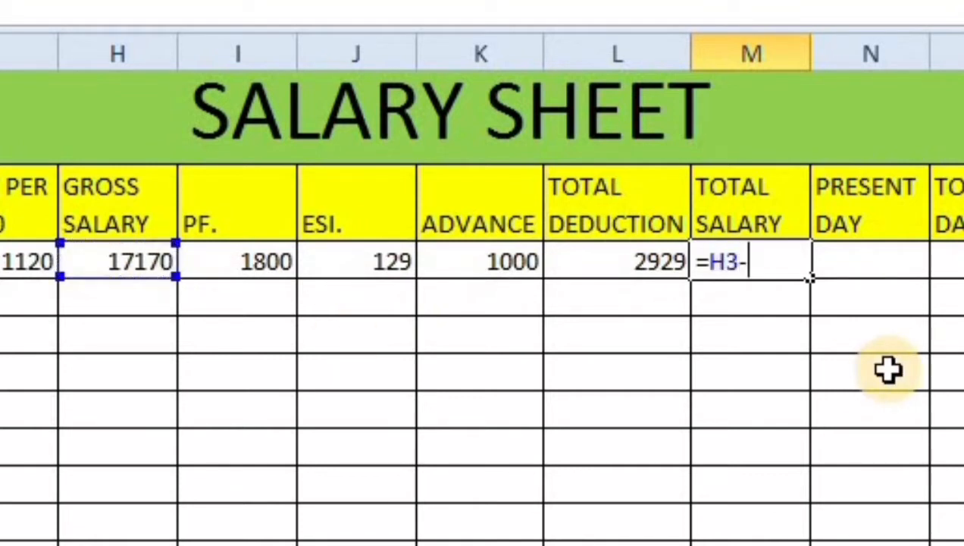
left_click(667, 260)
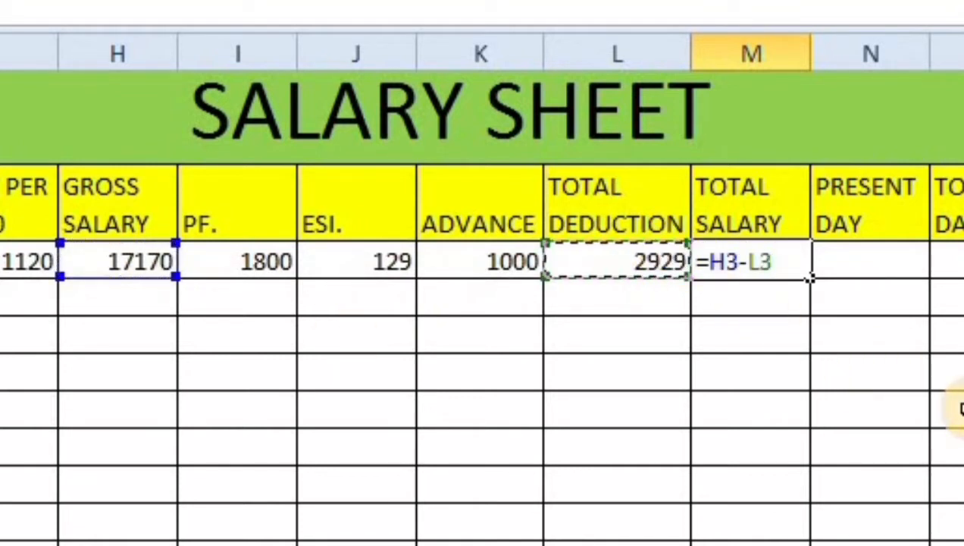
key("Return")
Enter 24 present days in N3 and 30 total days in O3 for the first employee
key("Right")
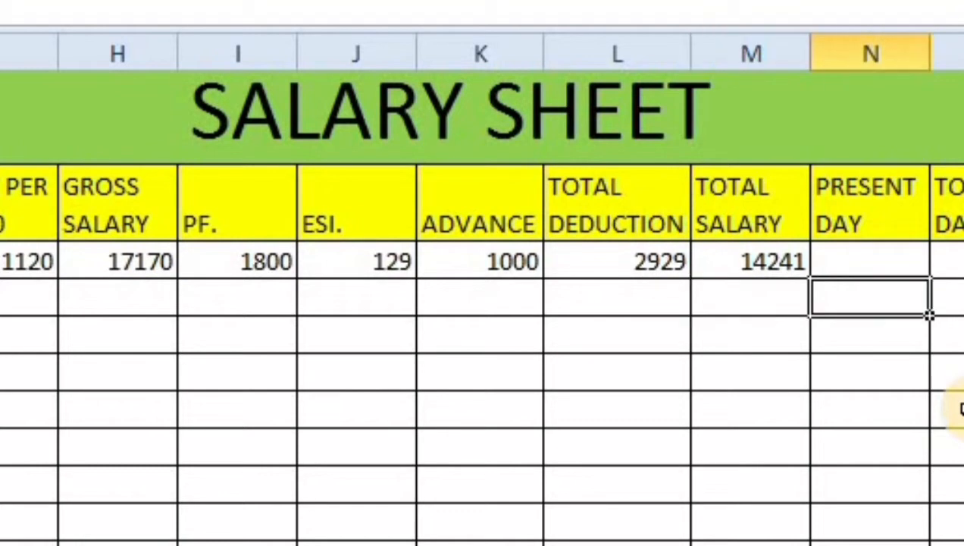
key("Up")
type("24")
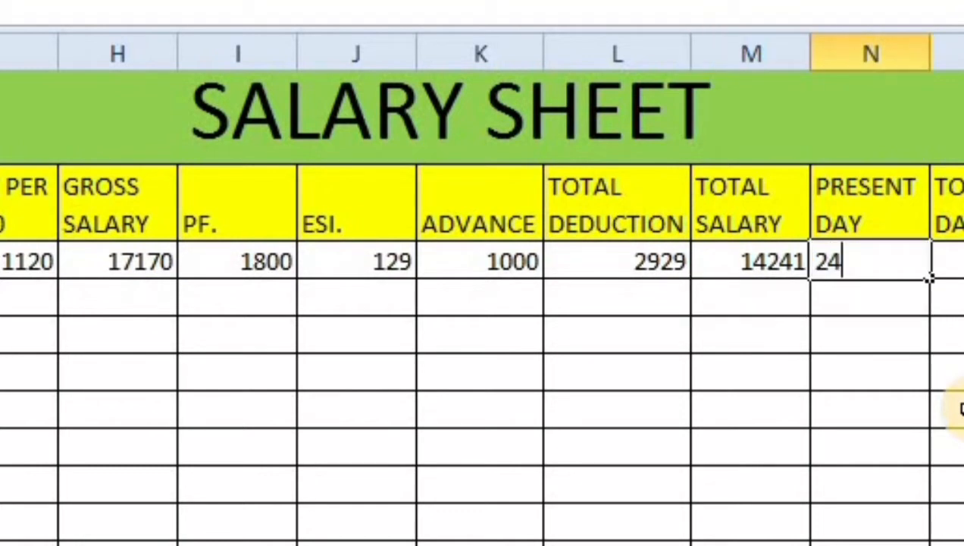
key("Tab")
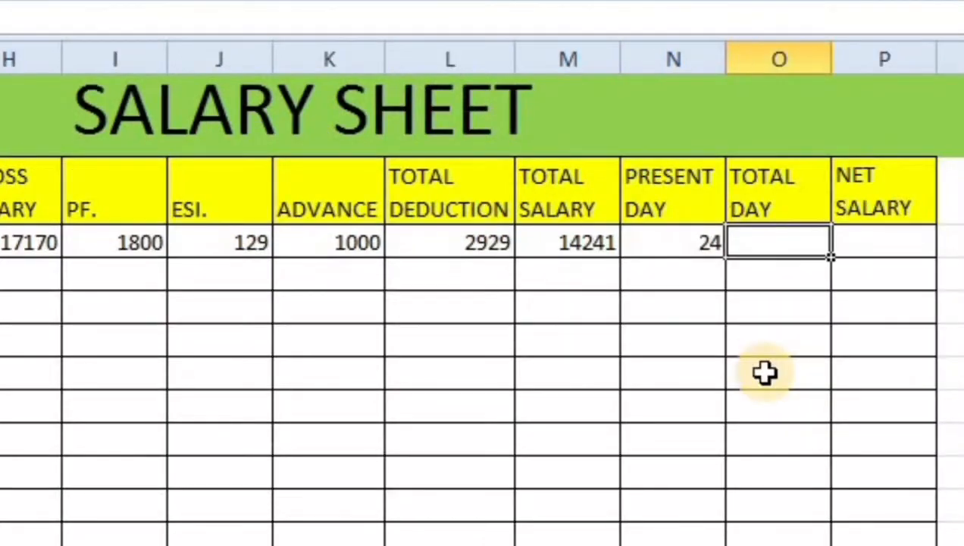
type("30")
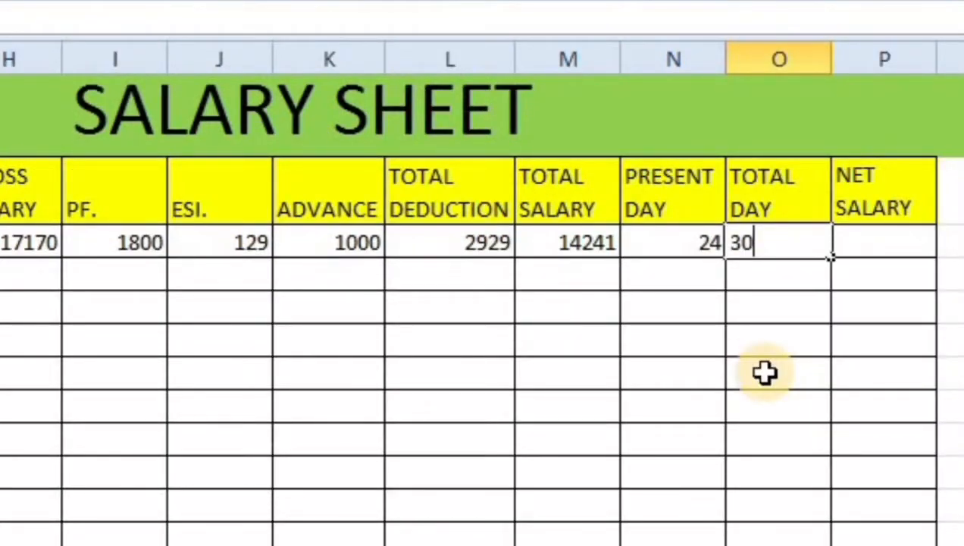
key("Tab")
Calculate the first employee's net salary in P3 from total salary, present days and total days with =M3*N3/O3
type("=")
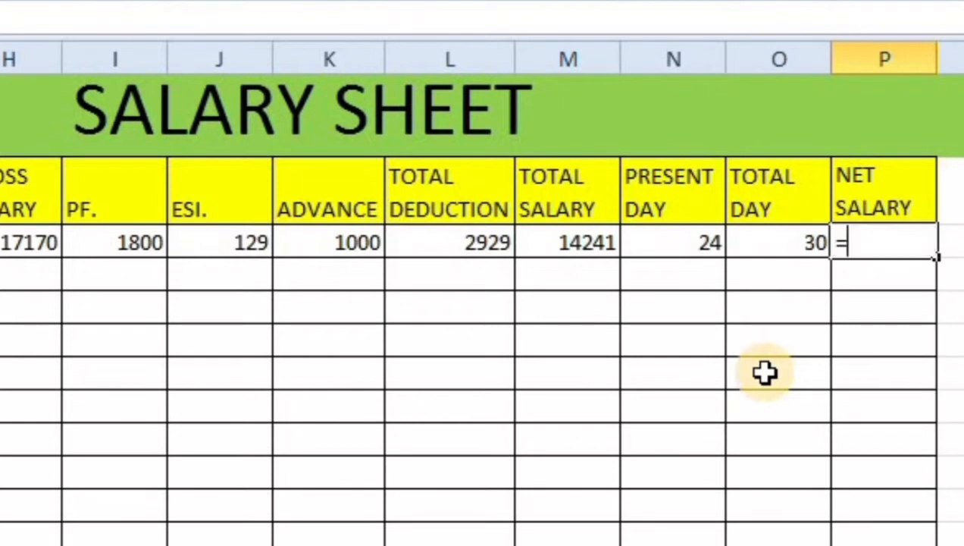
left_click(559, 240)
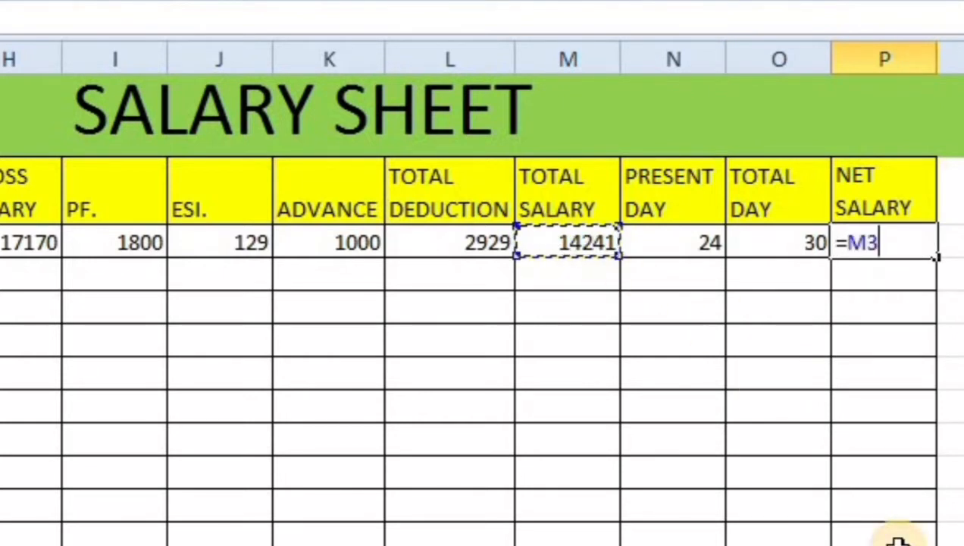
type("*")
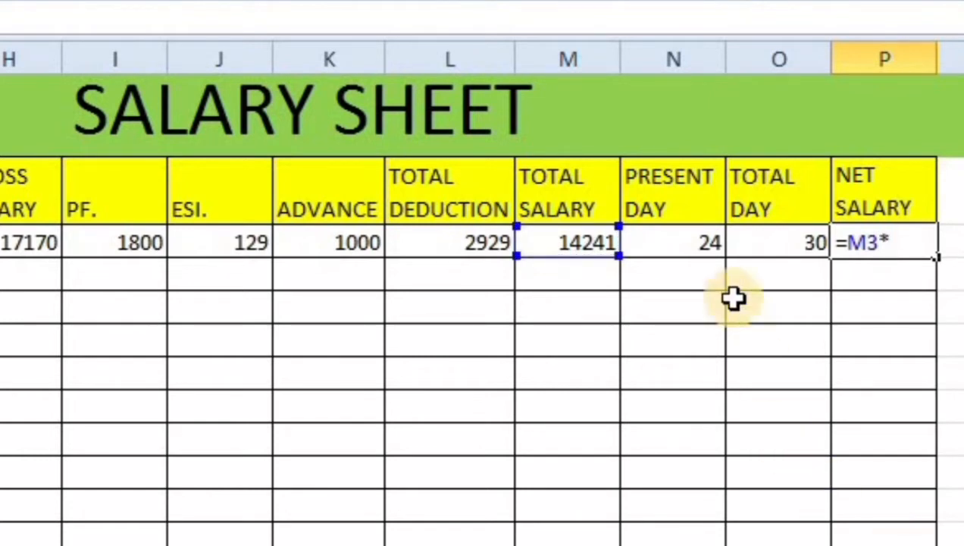
left_click(706, 232)
type("/")
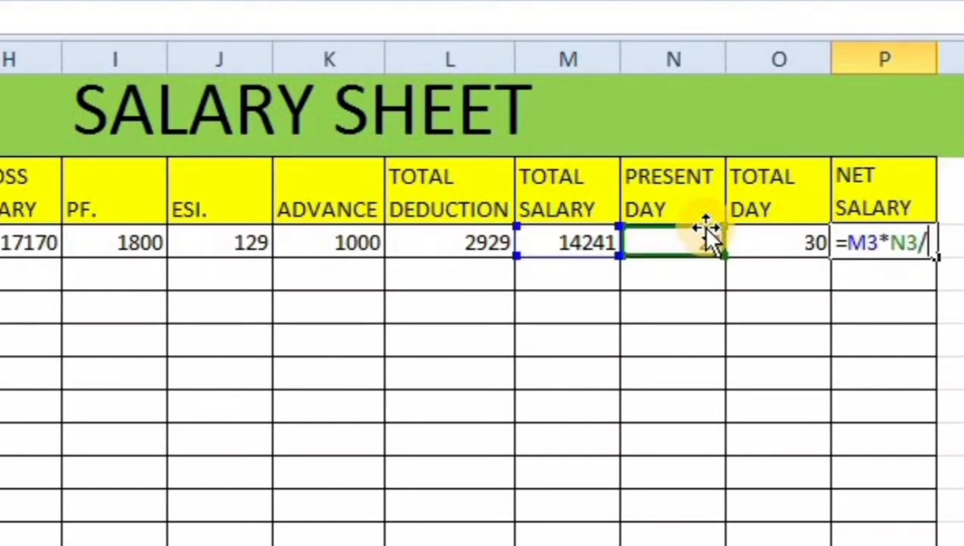
left_click(751, 239)
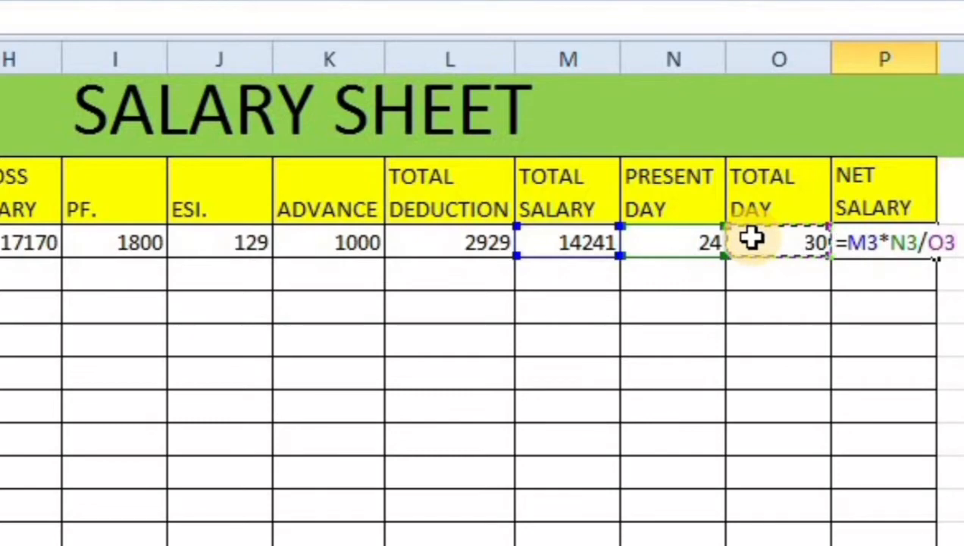
key("Return")
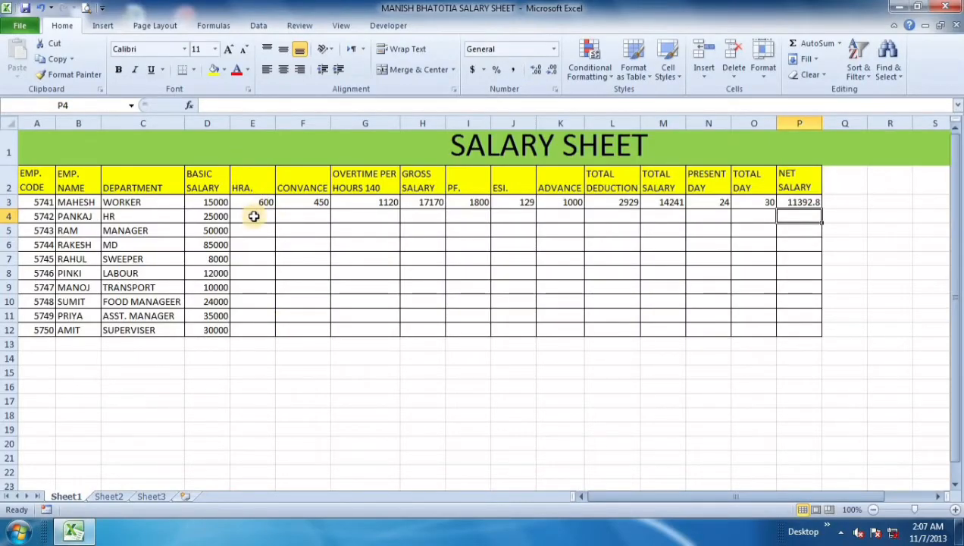
Calculate the second employee's HRA in E4 as 4% of basic salary with =D4*4%
left_click(259, 216)
type("=")
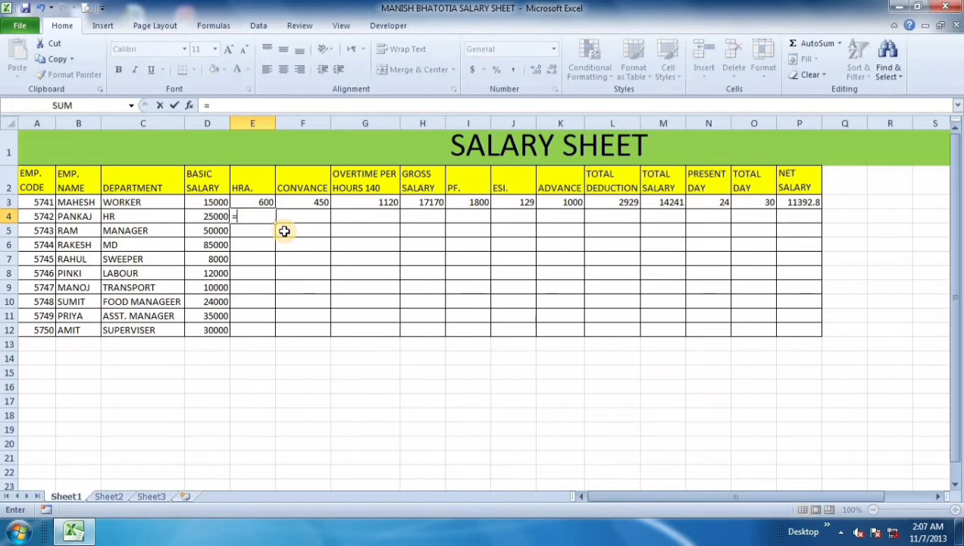
left_click(215, 218)
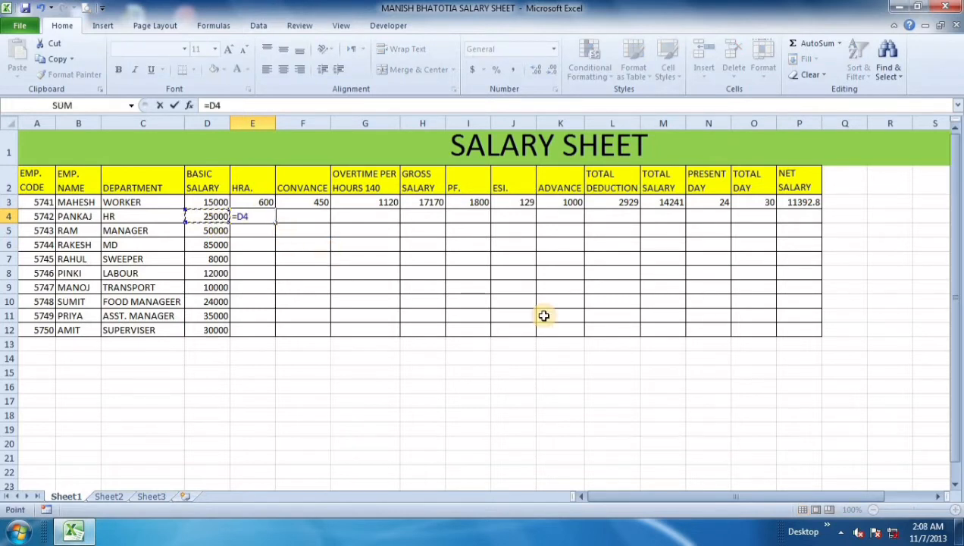
type("*")
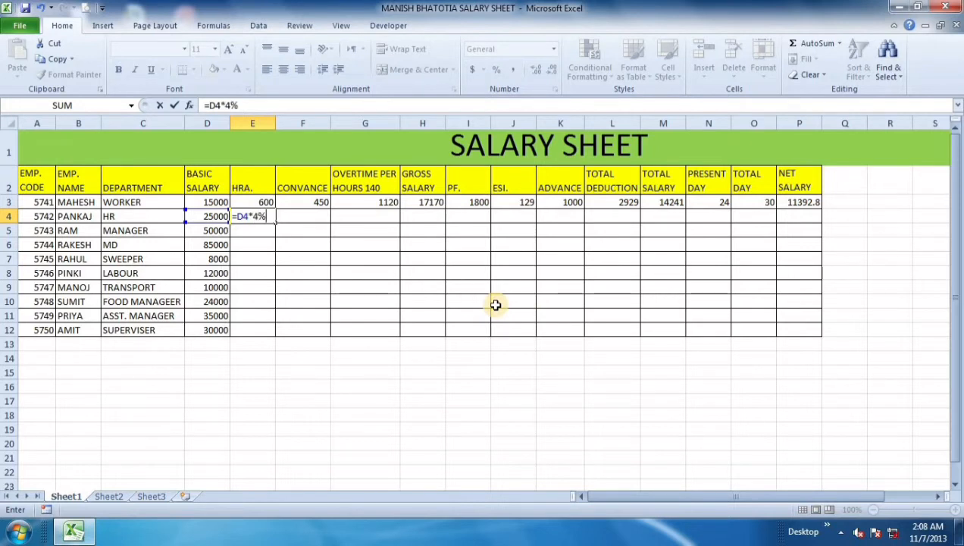
type("4%")
key("Return")
Enter 450 as the second employee's CONVANCE in F4
key("Right")
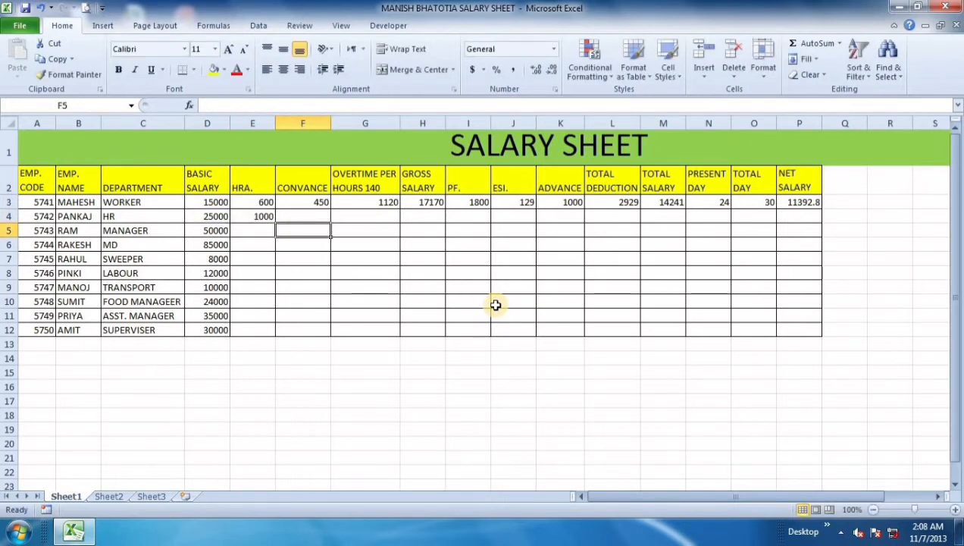
key("Up")
type("45")
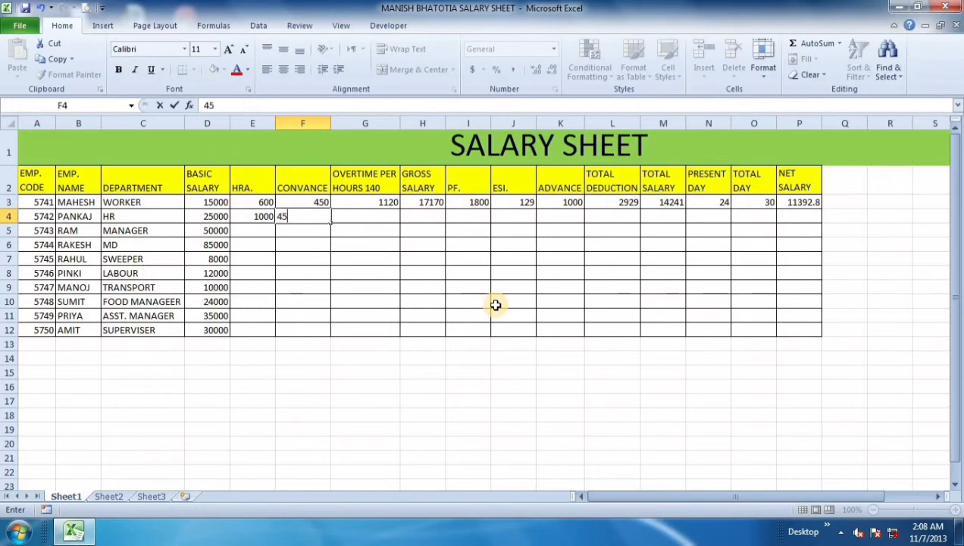
key("Tab")
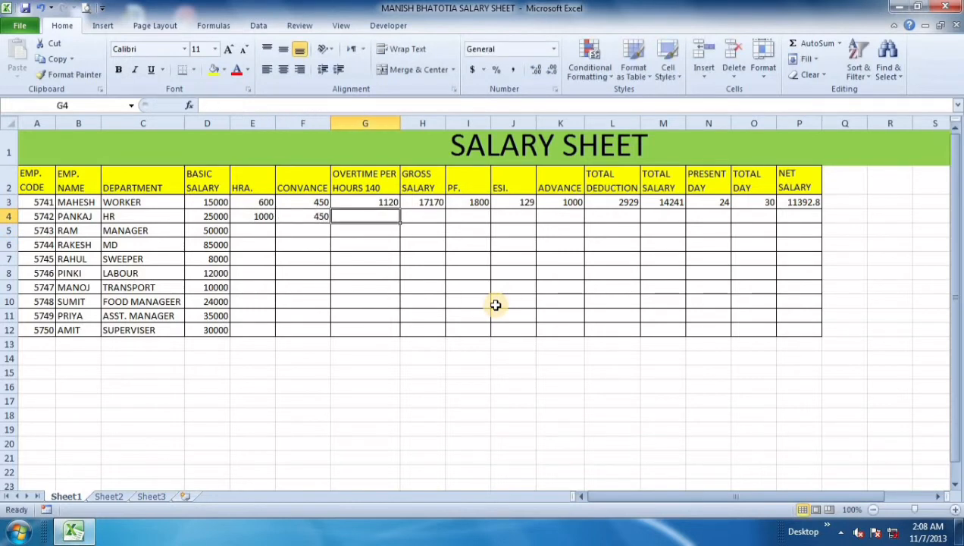
Calculate the second employee's overtime in G4 as 9 hours at 140 per hour with =9*140
type("=")
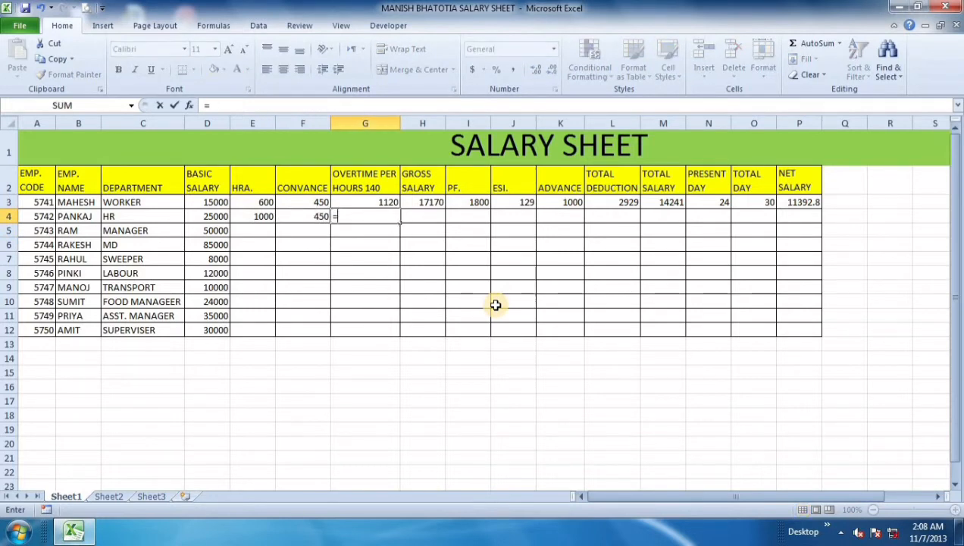
left_click(221, 216)
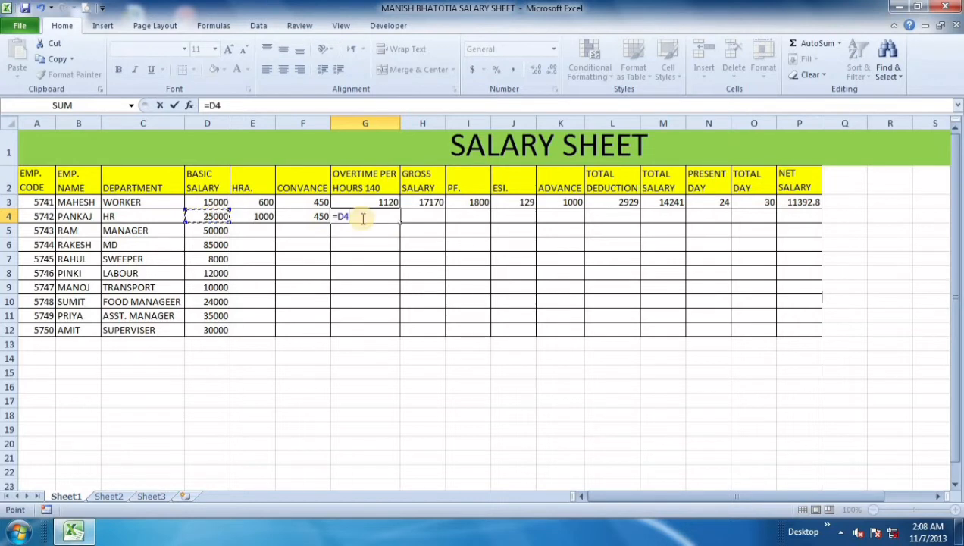
type("*")
key("BackSpace")
key("BackSpace")
key("BackSpace")
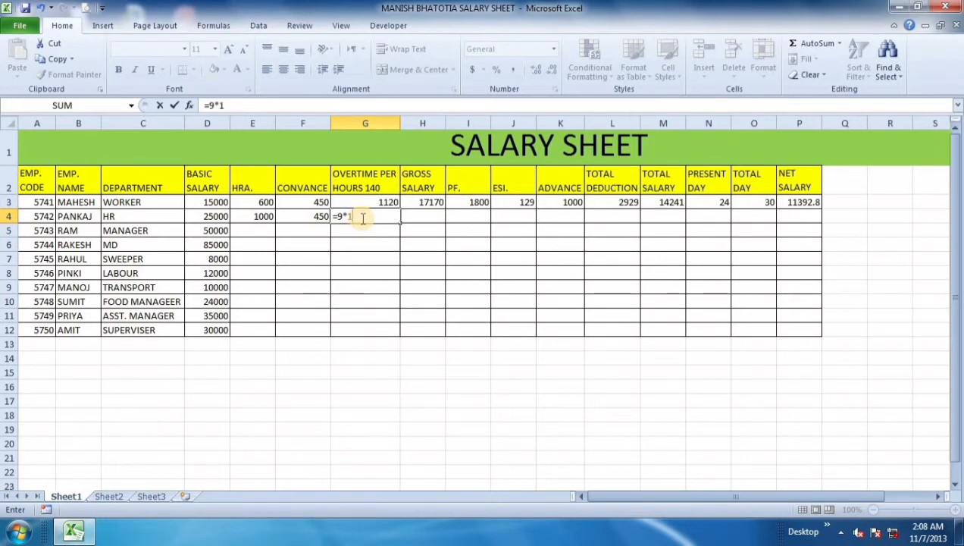
key("Return")
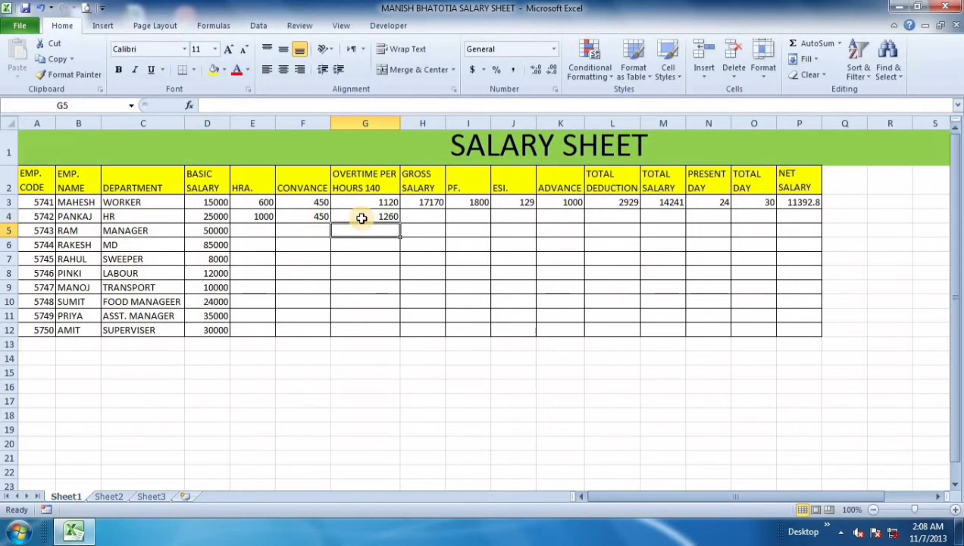
Try to calculate the second employee's gross salary in H4 from HRA, CONVANCE and overtime with =sum(E4:G4)
key("Right")
key("Up")
type("=")
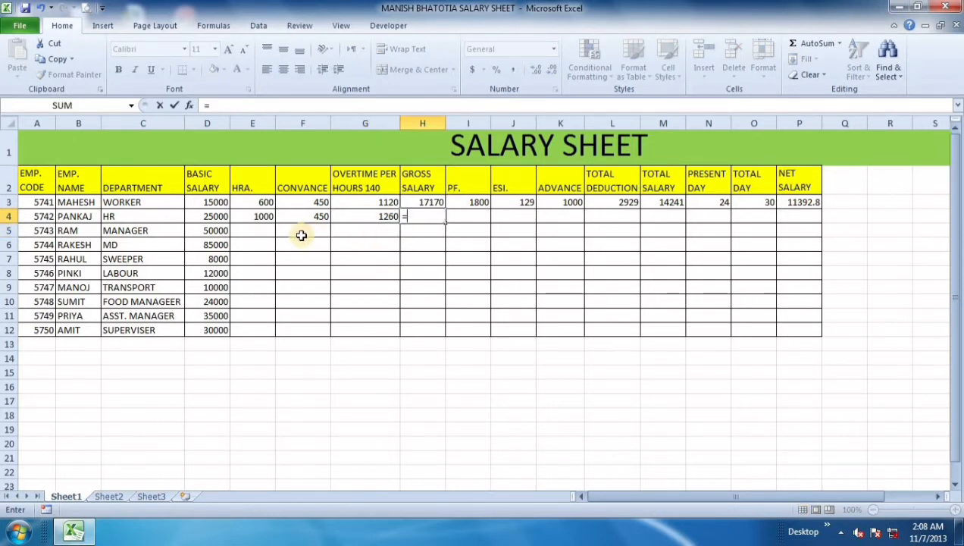
type("su")
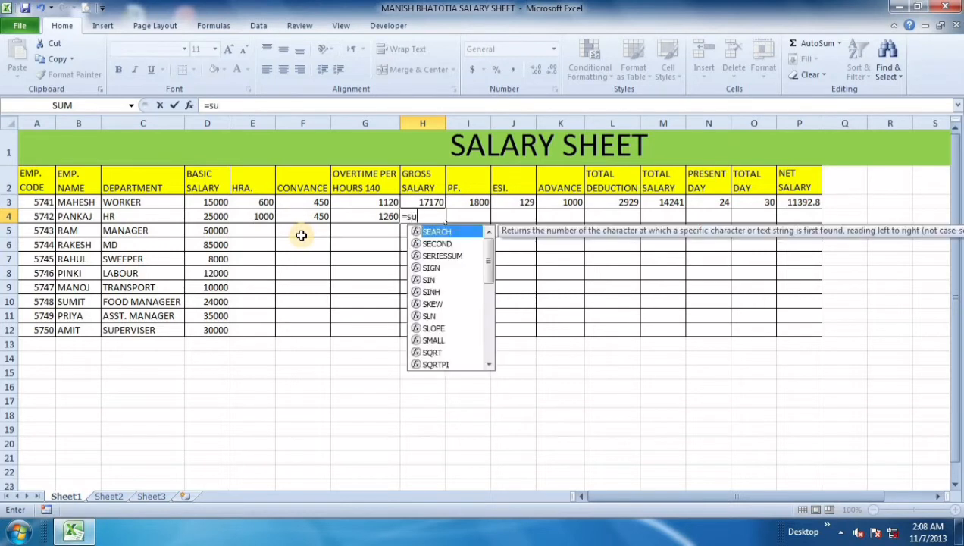
type("m(")
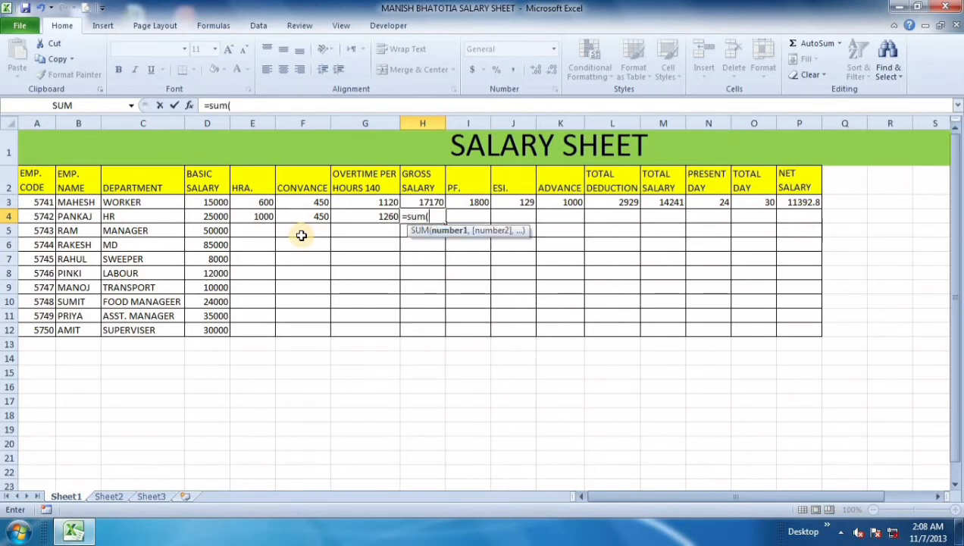
left_click(258, 216)
left_click_drag(307, 226, 371, 219)
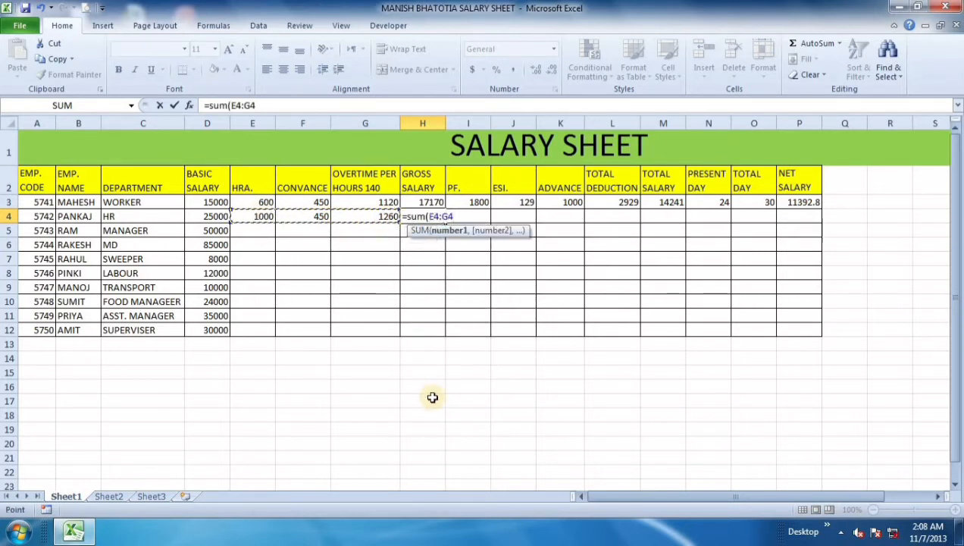
type(")")
key("Return")
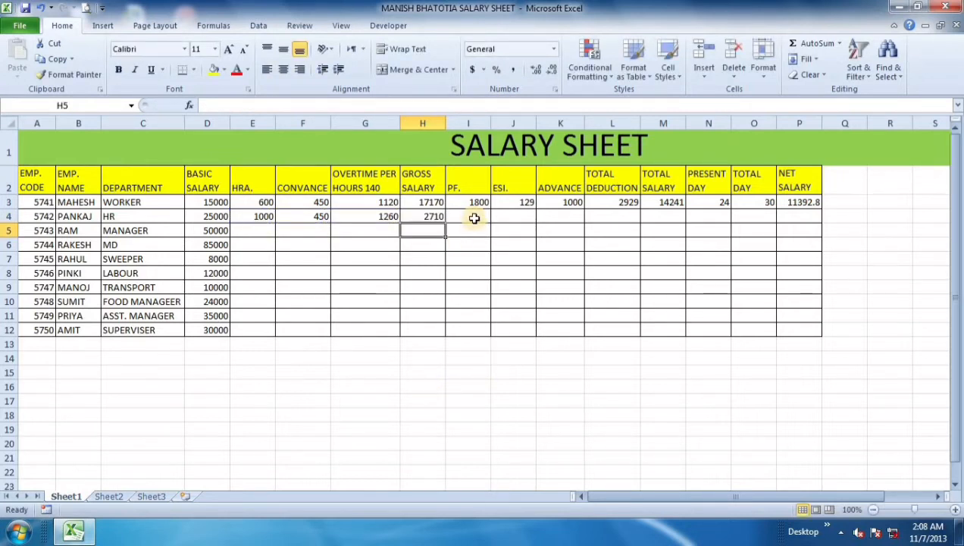
Replace the second employee's gross salary formula in H4 with =sum(D4:G4) so it includes the basic salary
left_click(432, 215)
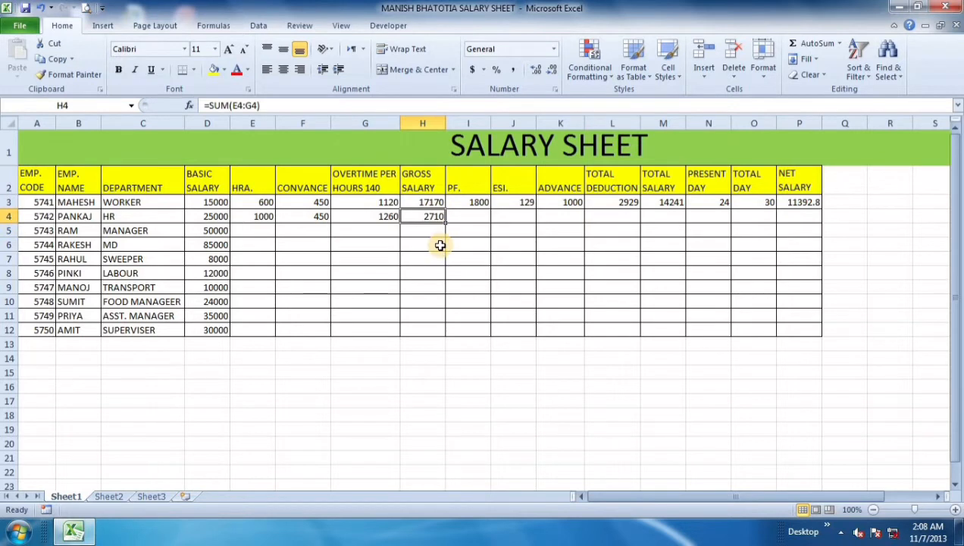
key("BackSpace")
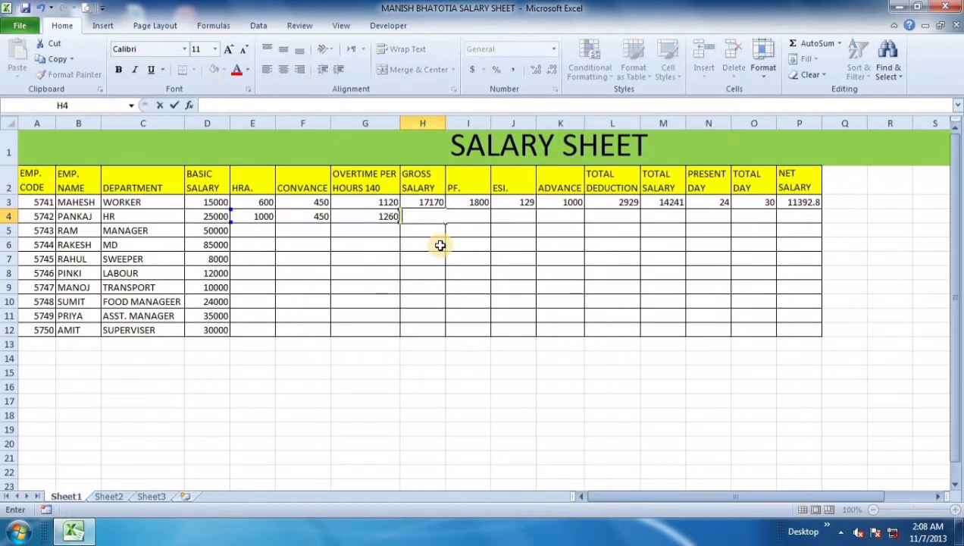
type("=")
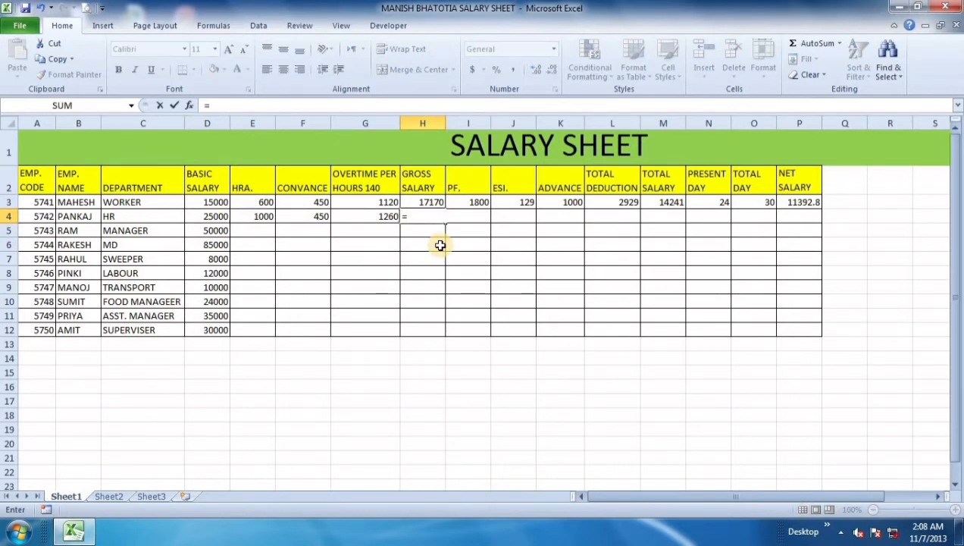
type("sum(")
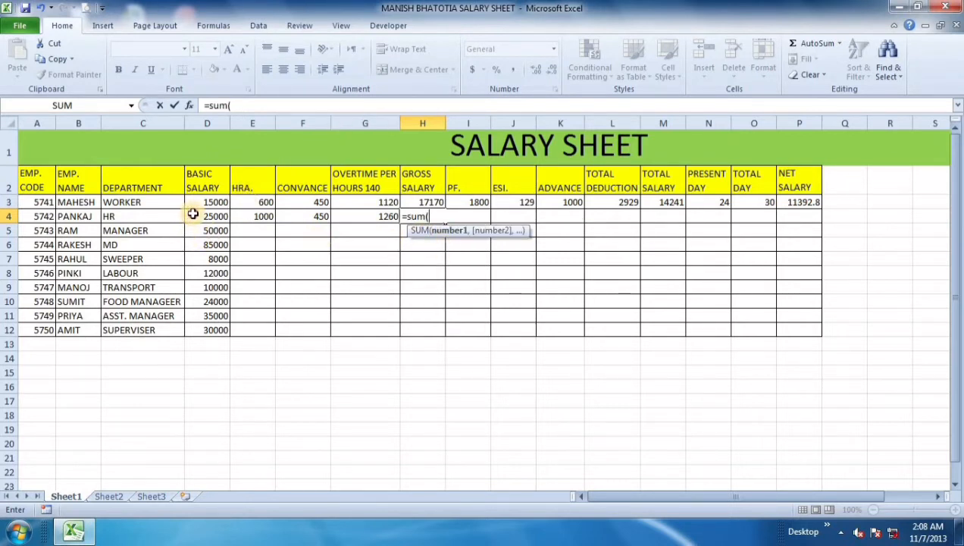
left_click_drag(193, 214, 356, 216)
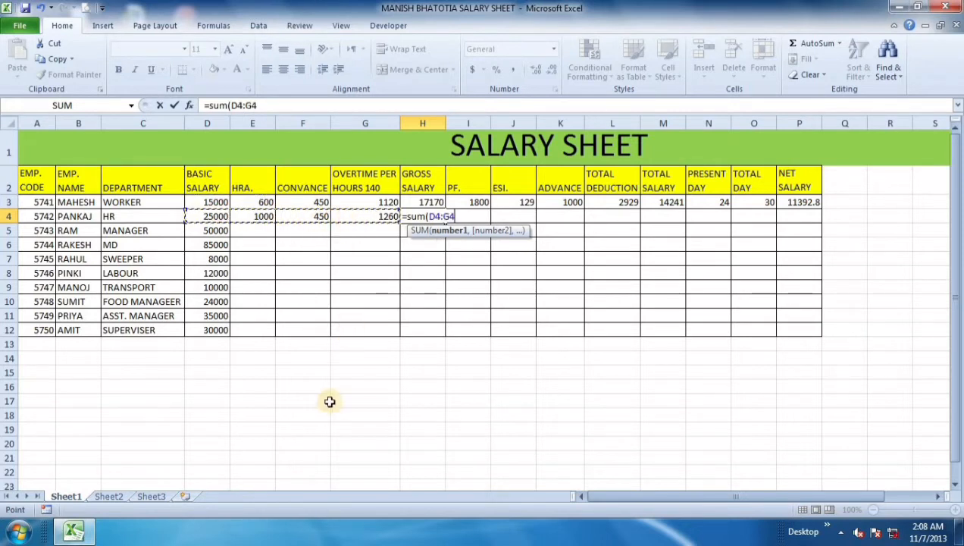
type(")")
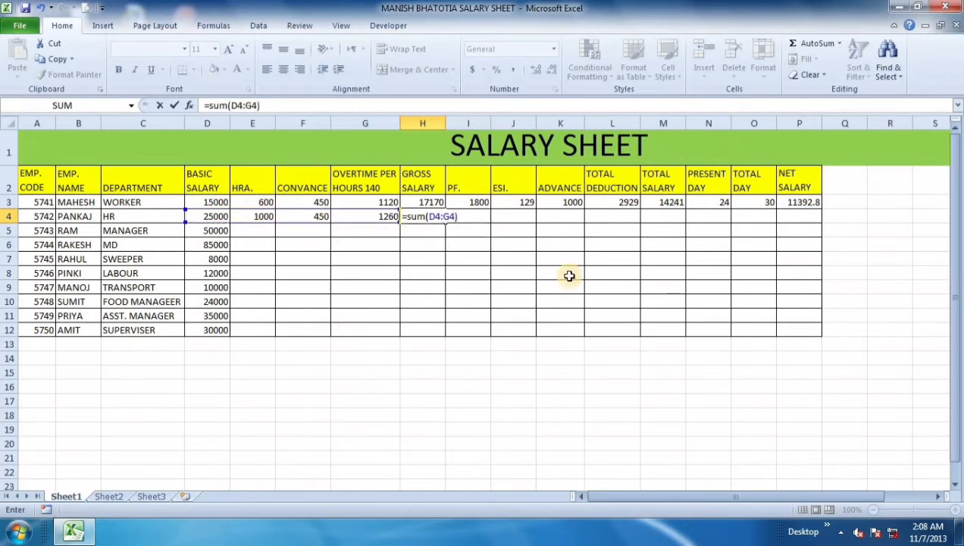
key("Return")
Calculate the second employee's PF in I4 as 12% of basic salary with =D4*12%
key("Up")
key("Right")
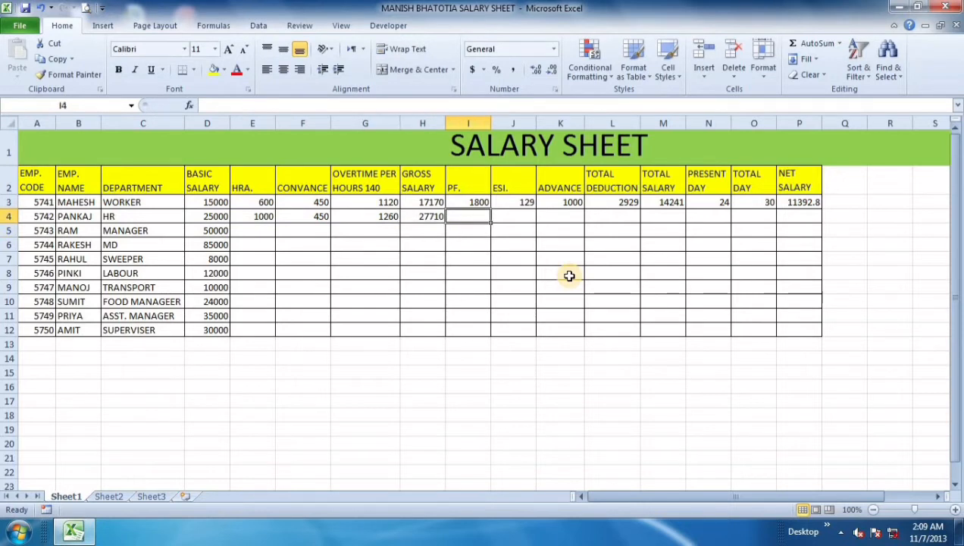
type("=")
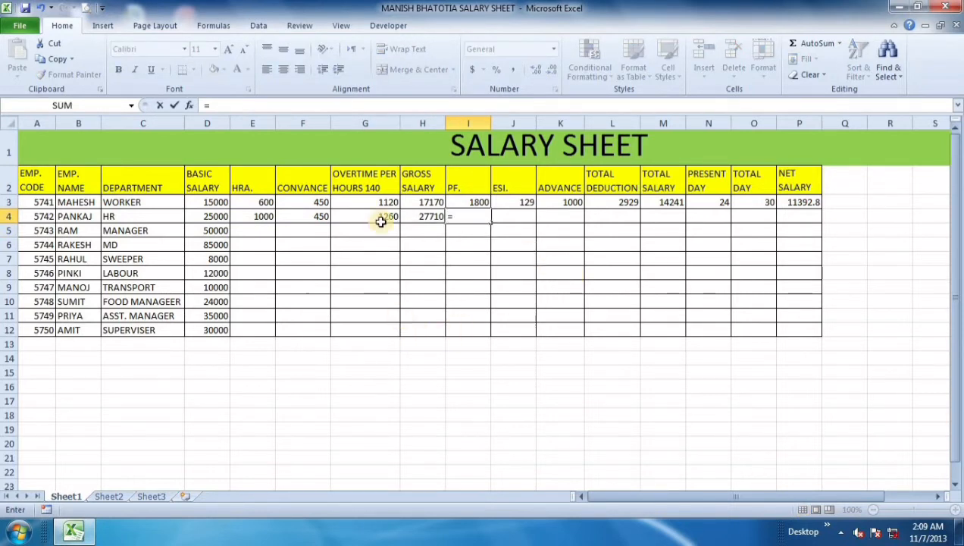
left_click(197, 217)
type("*")
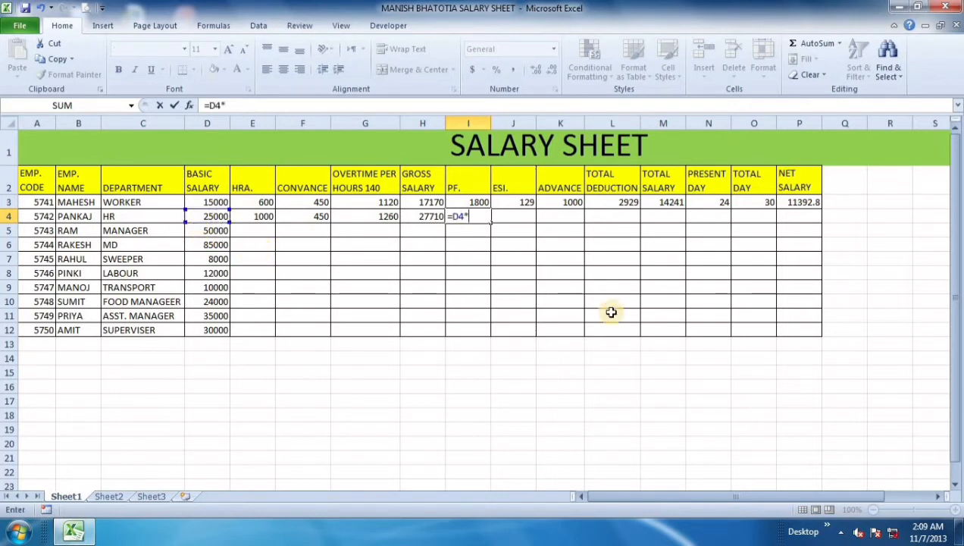
type("12%")
key("Return")
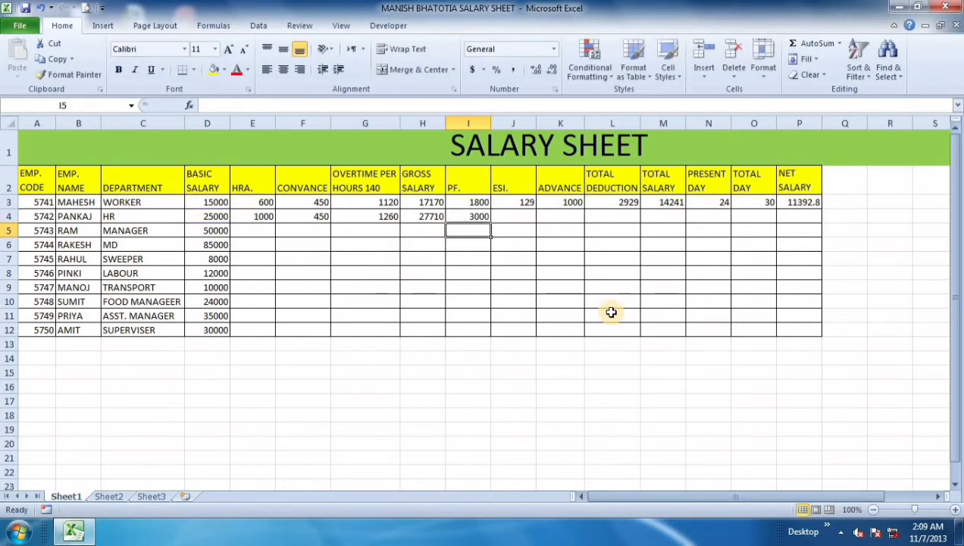
Calculate the second employee's ESI in J4 as 0.86% of basic salary with =D4*0.86%
key("Right")
key("Up")
type("=")
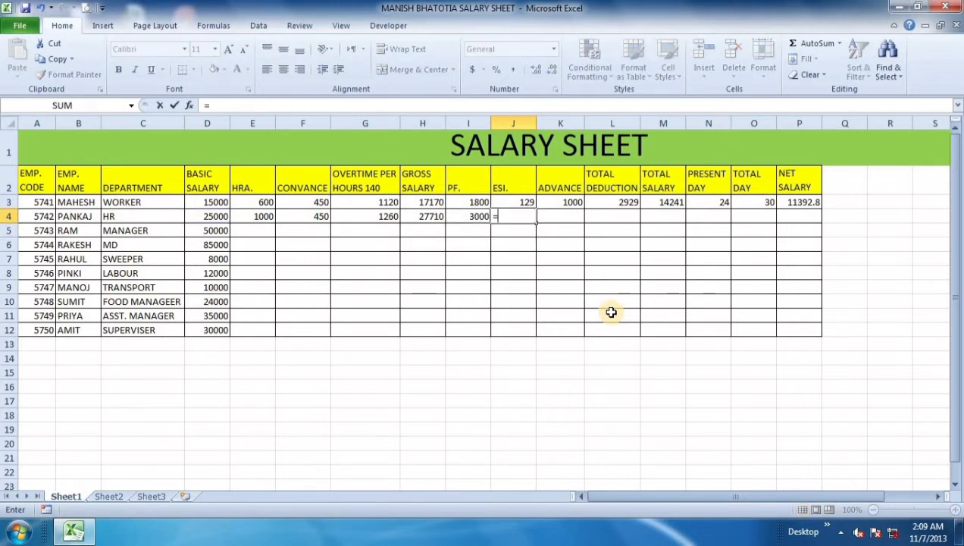
left_click(211, 216)
type("*")
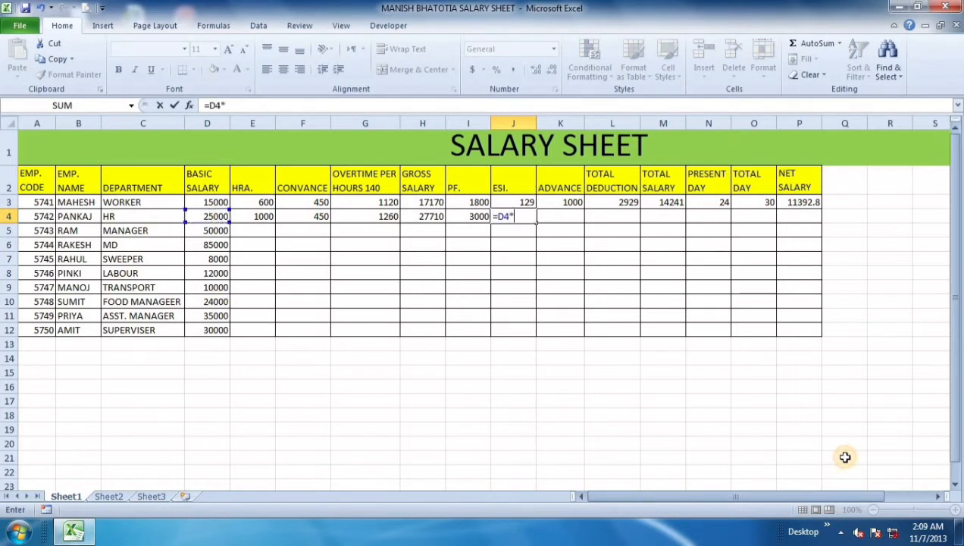
type("0.86%")
key("Return")
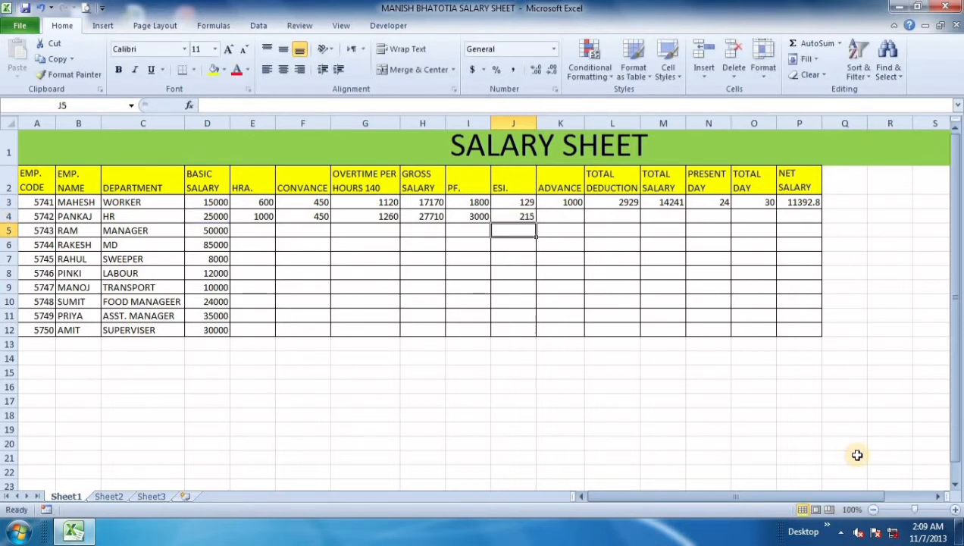
Enter 500 as the second employee's ADVANCE in K4
key("Up")
key("Right")
type("500")
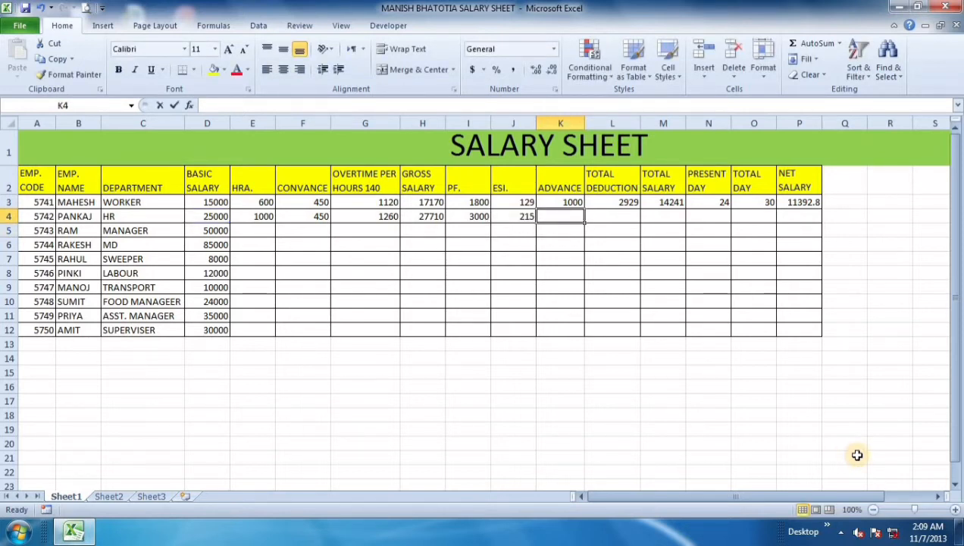
key("Tab")
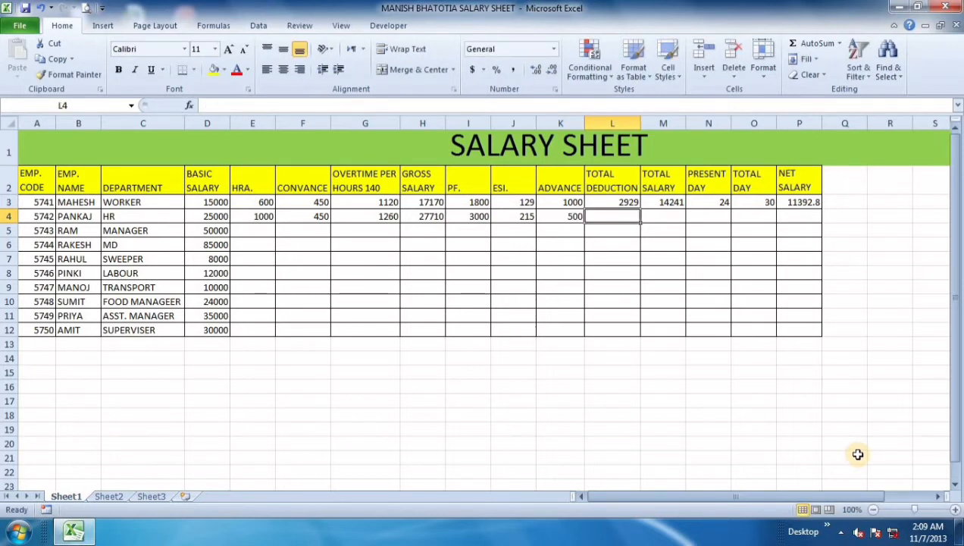
Calculate the second employee's total deduction in L4 from PF, ESI and advance with =sum(I4:K4)
type("=")
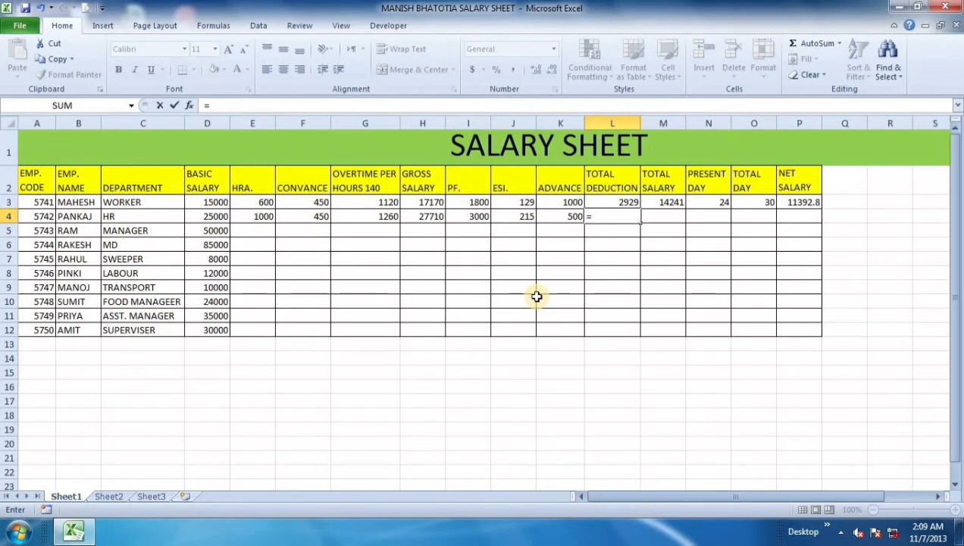
type("sum(")
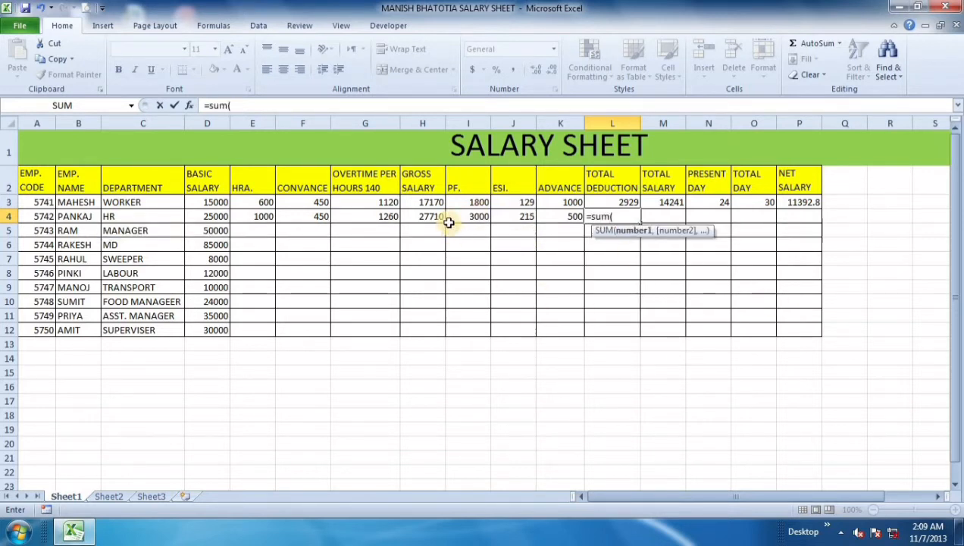
left_click_drag(462, 220, 553, 217)
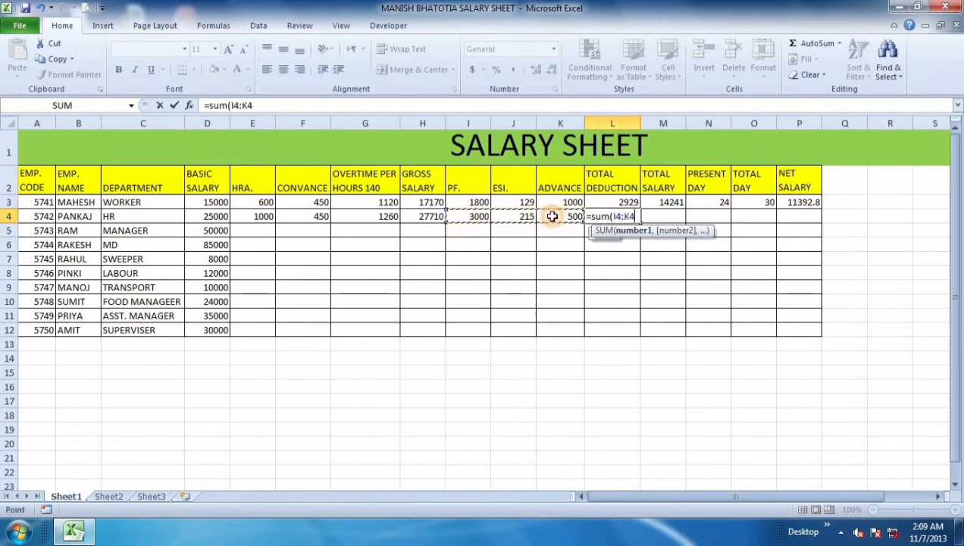
type(")")
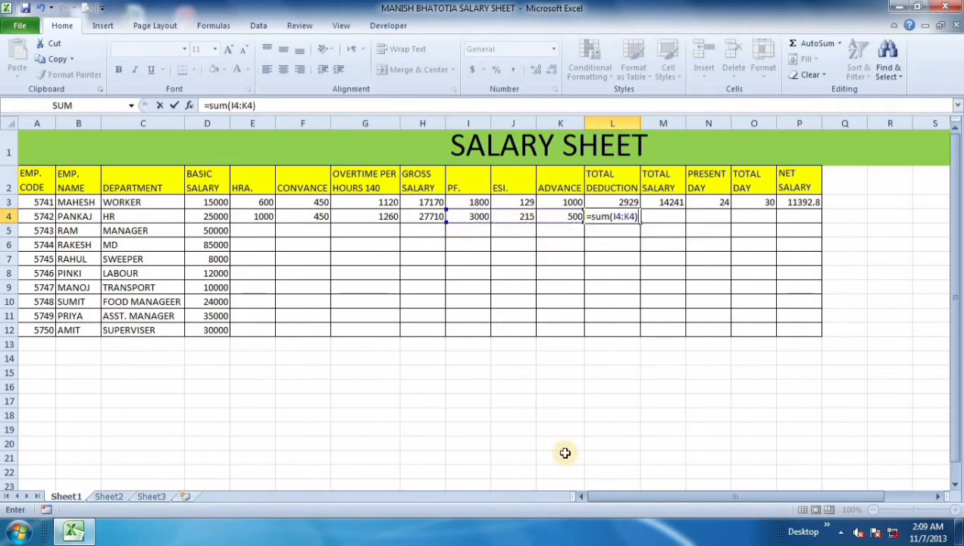
key("Return")
Calculate the second employee's total salary in M4 as gross salary minus total deduction with =H4-L4
key("Right")
key("Up")
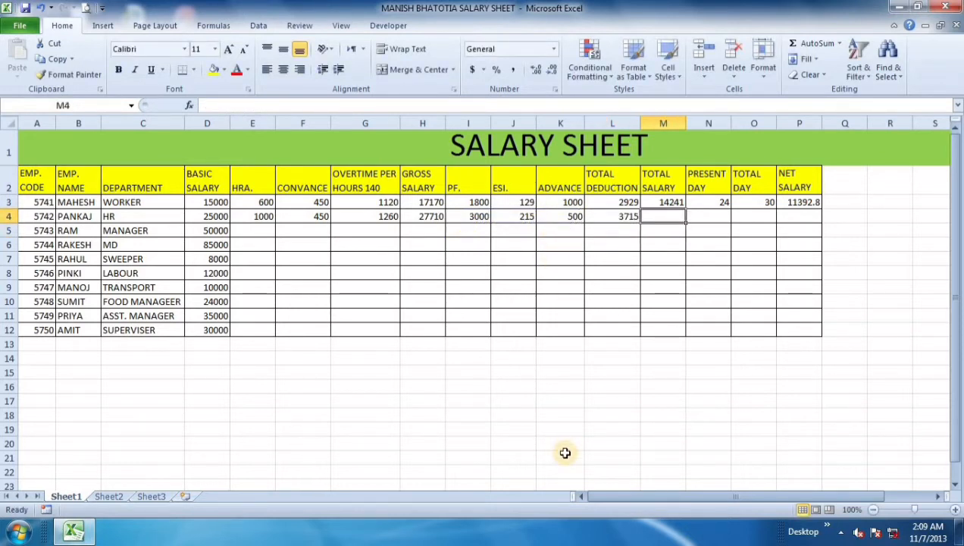
type("=")
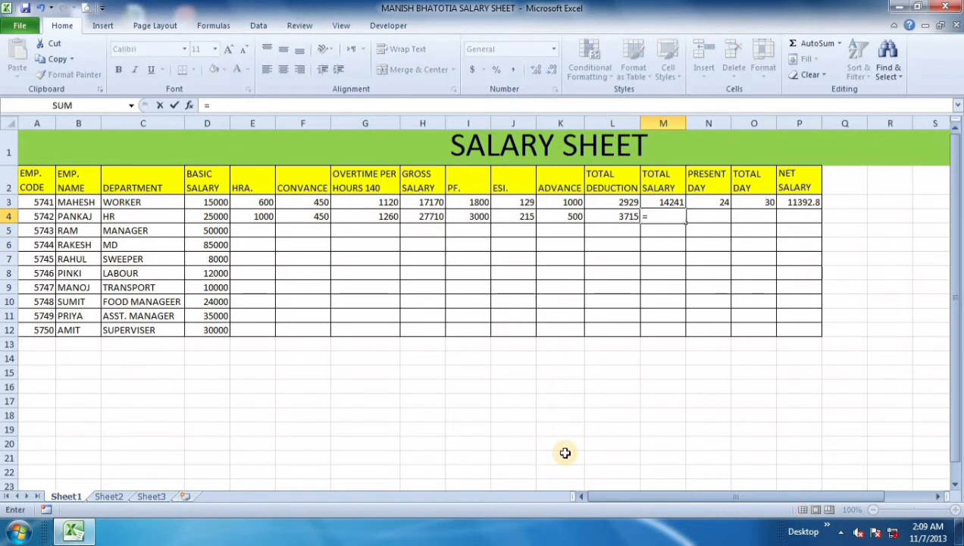
left_click(429, 216)
type("-")
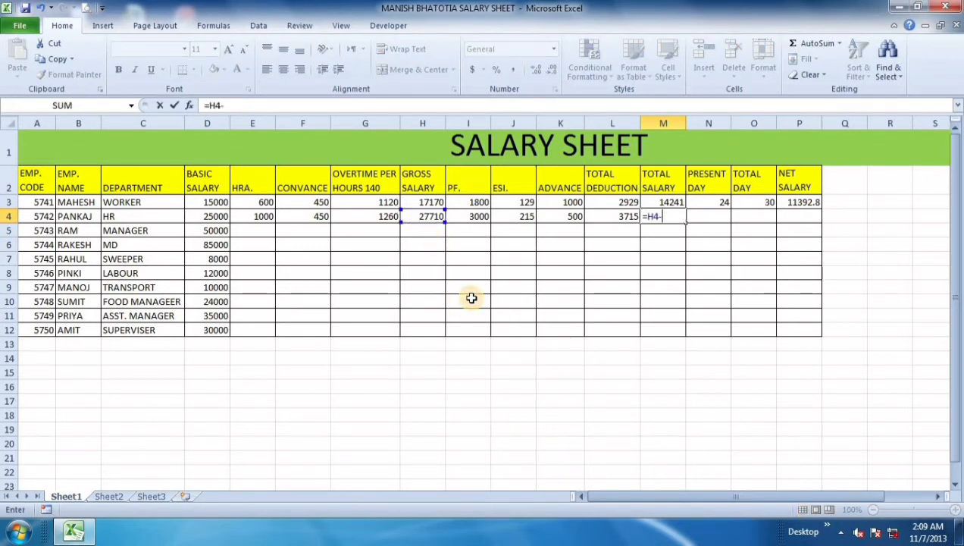
left_click(595, 218)
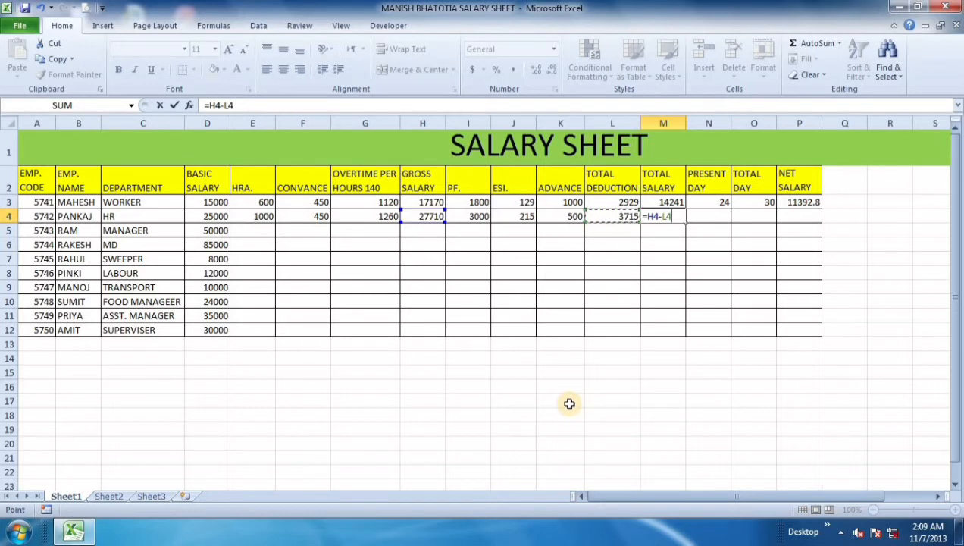
key("Return")
Enter the second employee's attendance as 26 present days in N4 and 30 total days in O4
key("Right")
key("Up")
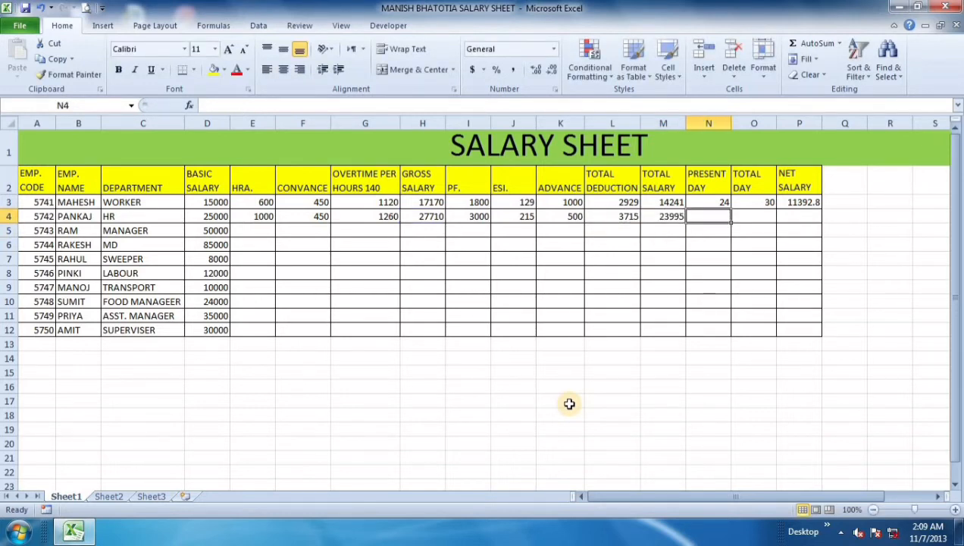
type("=")
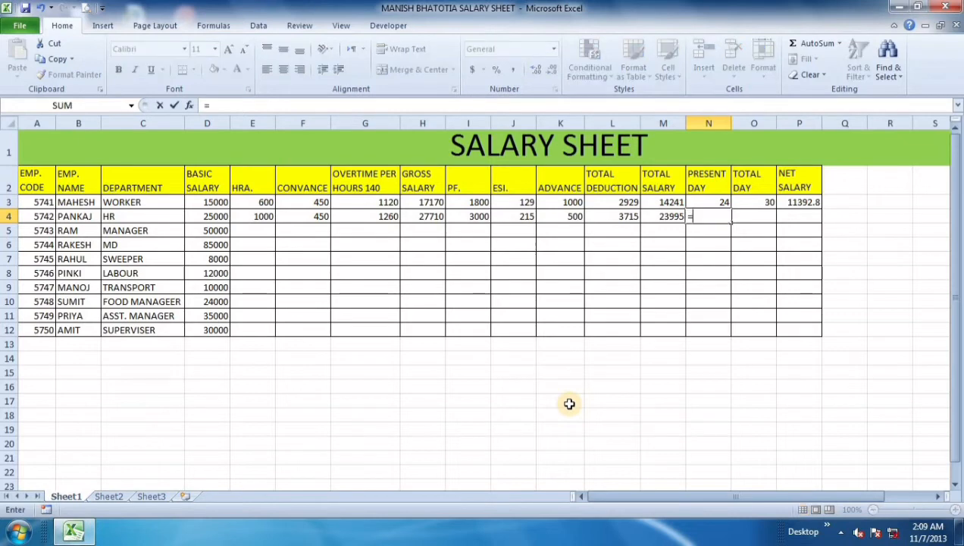
key("BackSpace")
type("26")
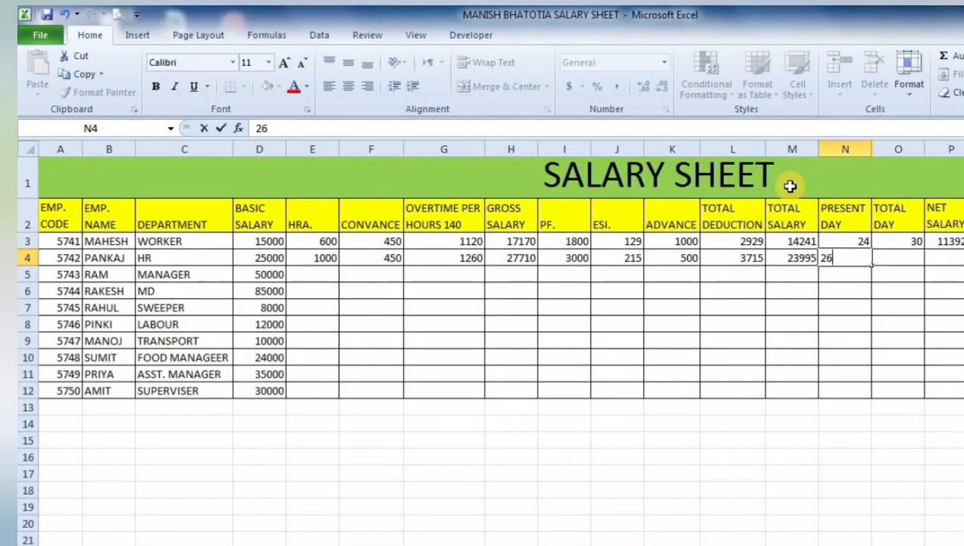
key("Tab")
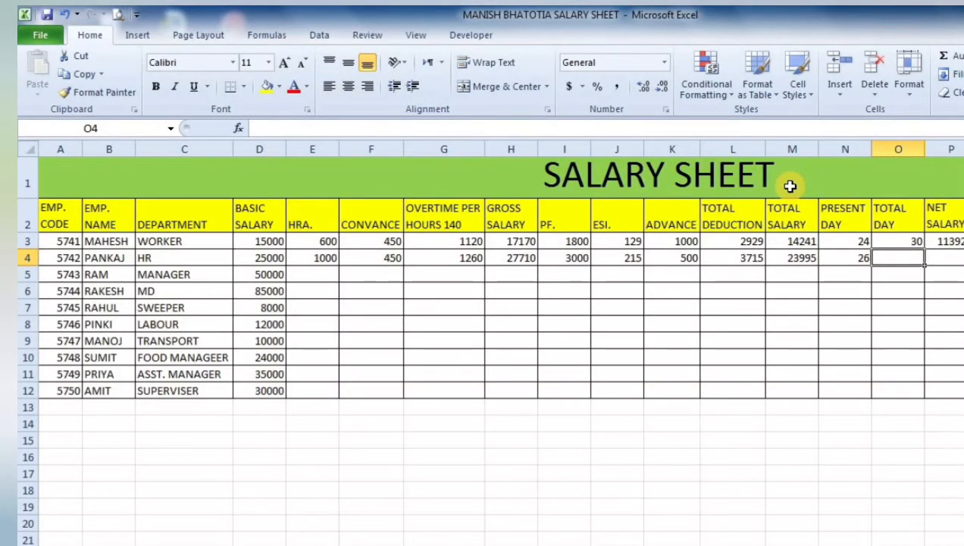
type("30")
key("Tab")
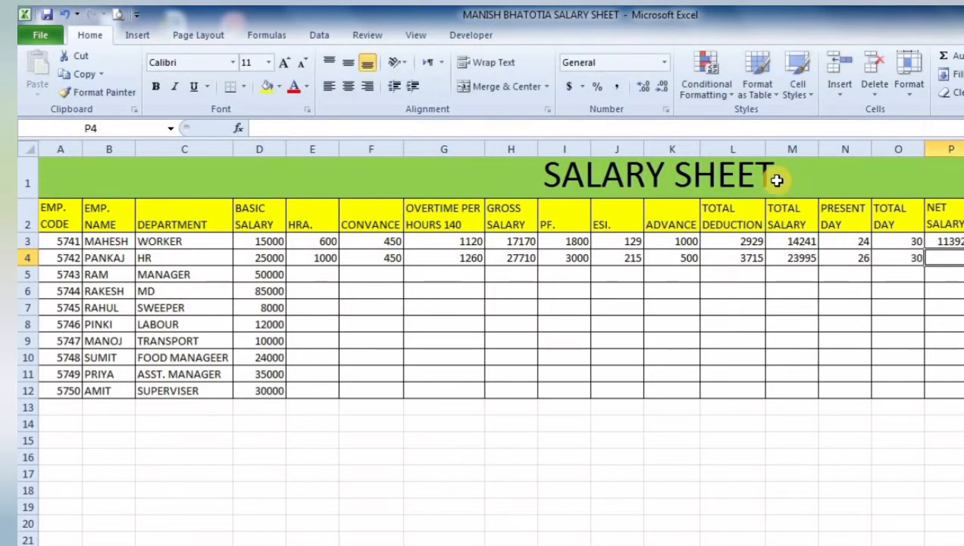
Calculate the second employee's net salary in P4 from total salary, present days and total days with =M4*N4/O4
type("=")
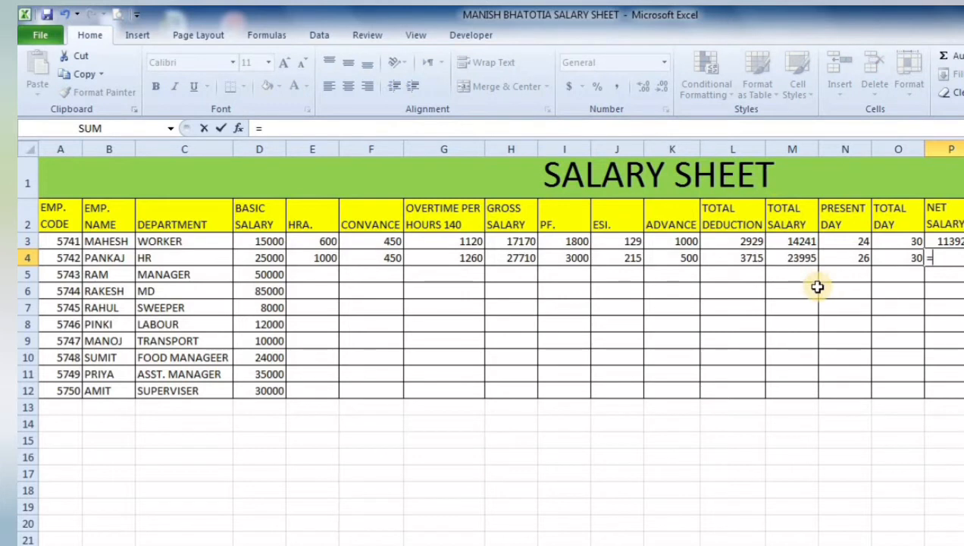
left_click(804, 260)
type("*")
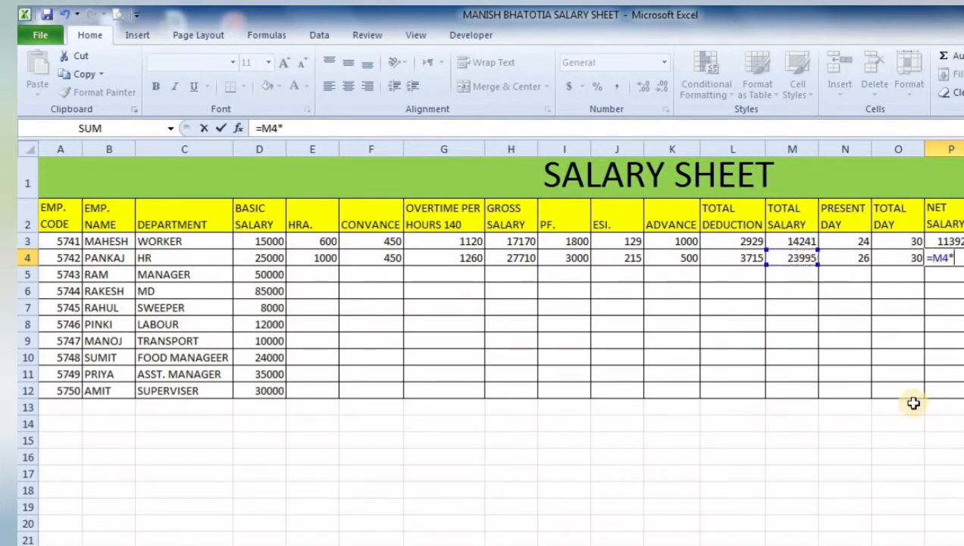
left_click(847, 258)
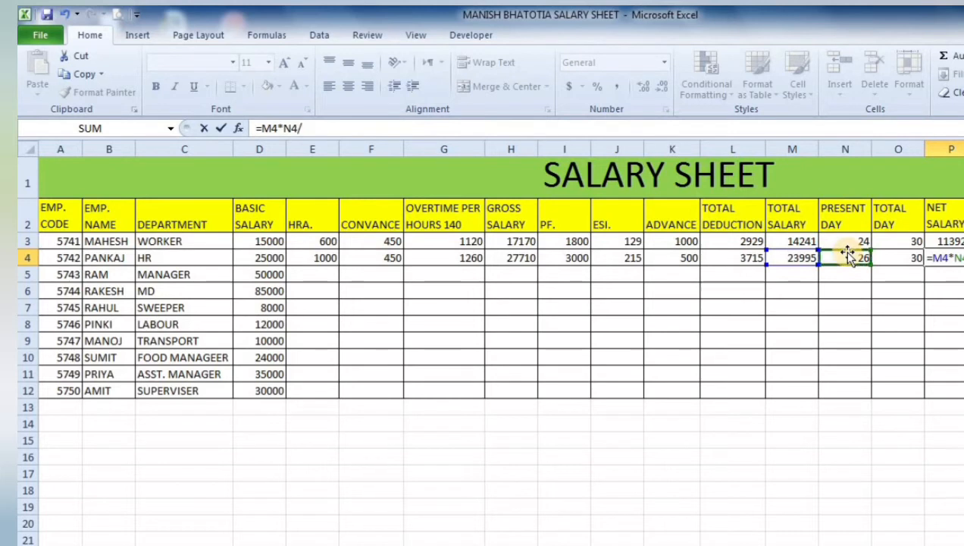
left_click(879, 258)
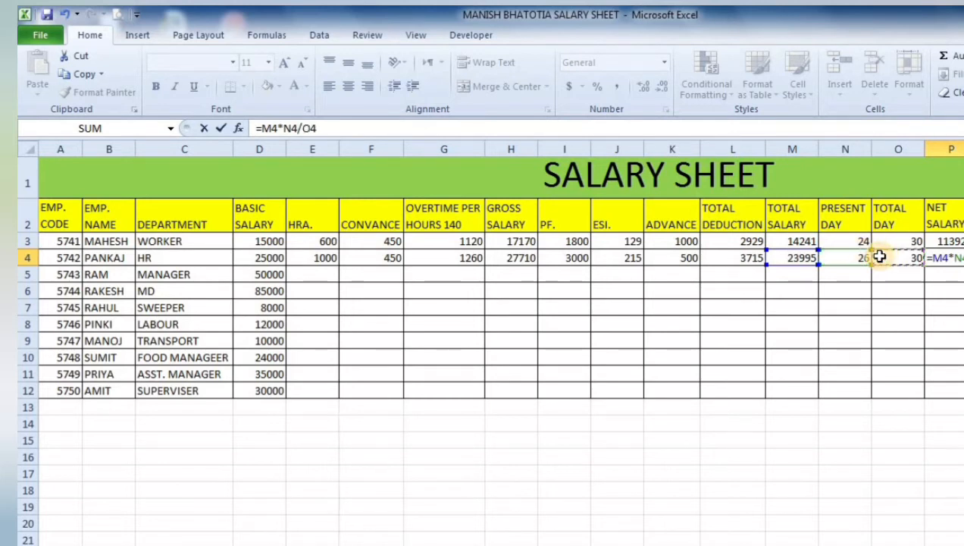
key("Return")
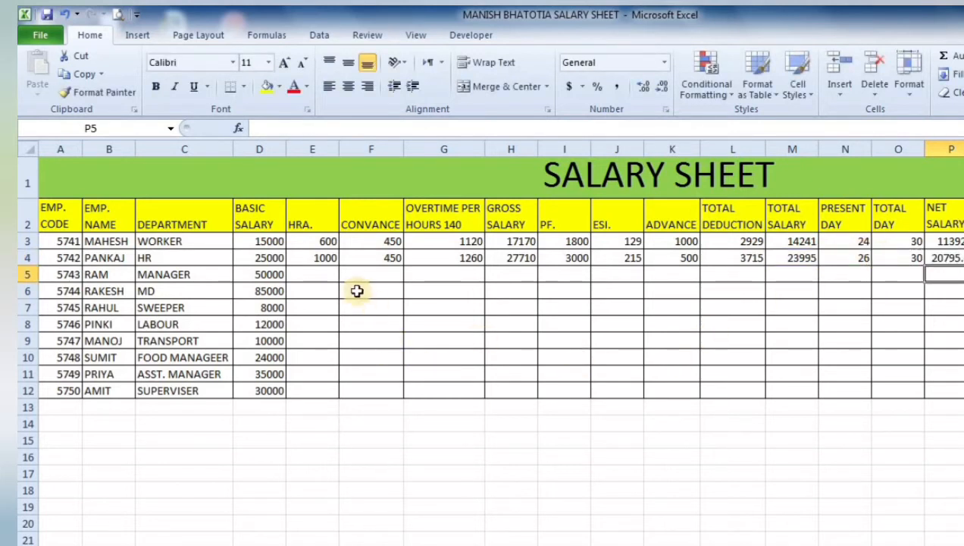
Calculate the third employee's HRA in E5 as 4% of basic salary with =D5*4%
left_click(328, 274)
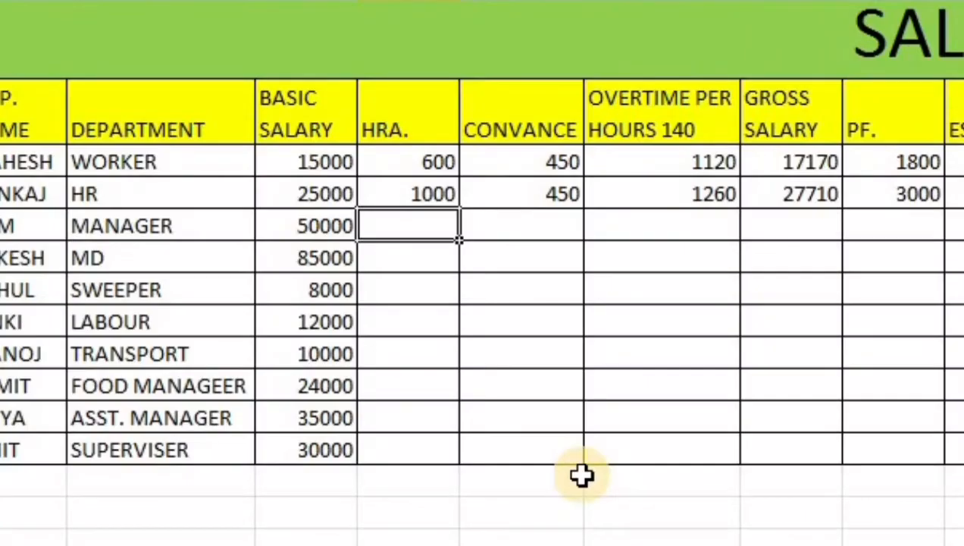
type("=")
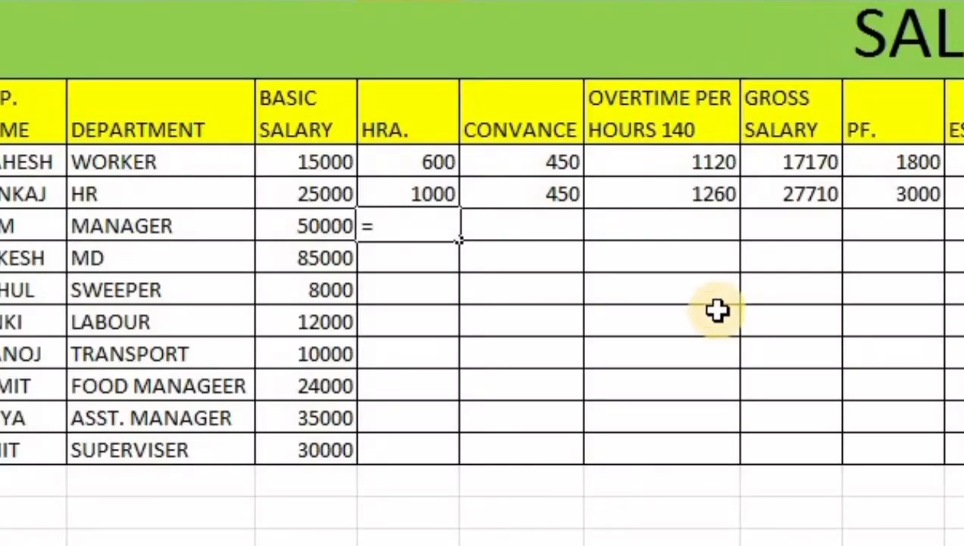
left_click(333, 232)
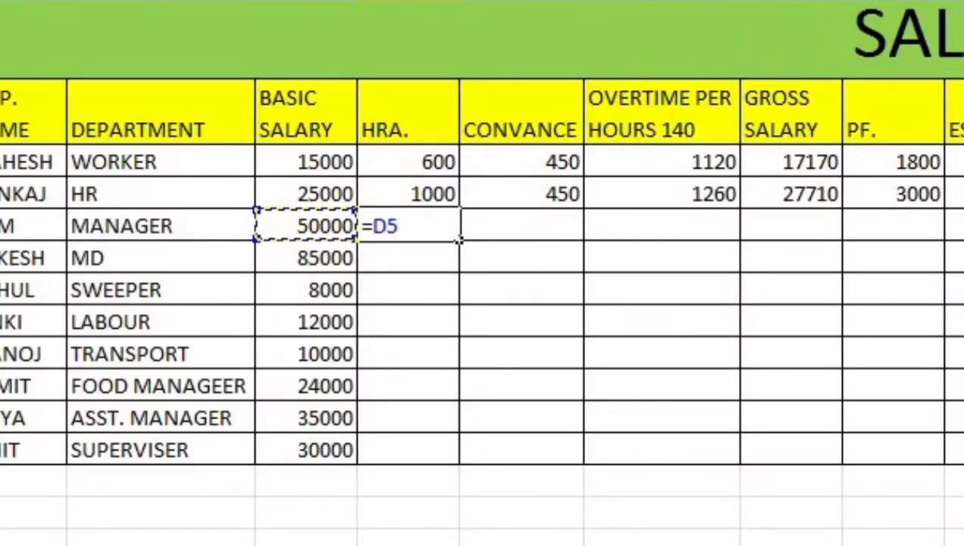
type("*")
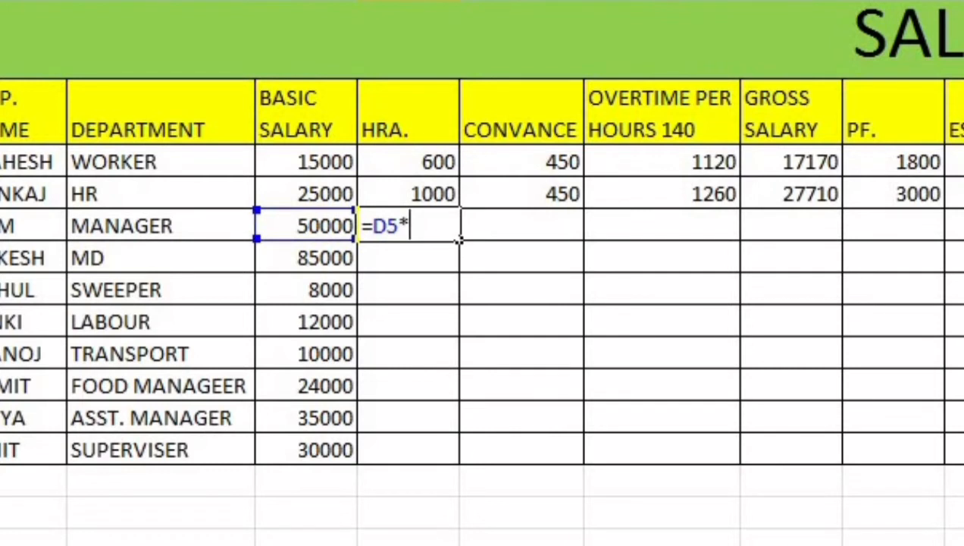
type("4%")
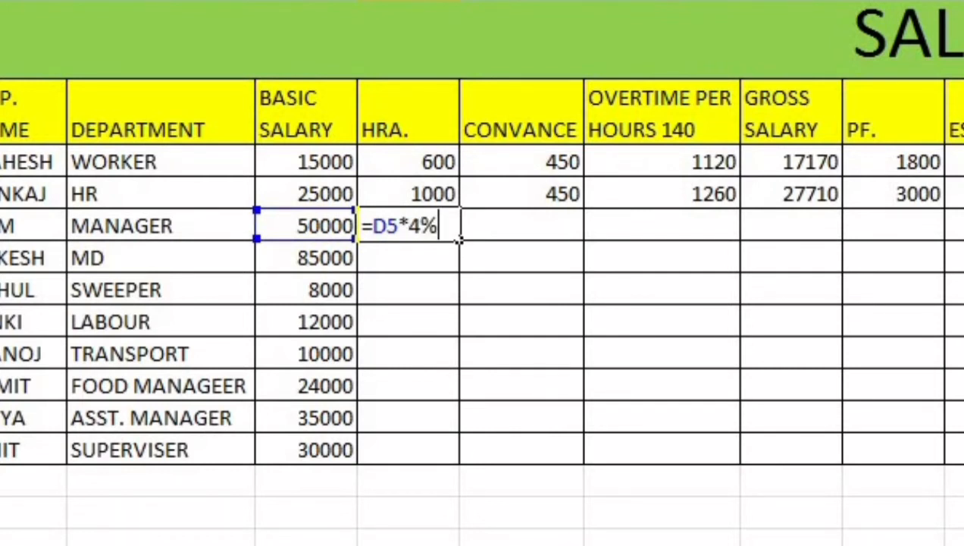
key("Return")
Enter the third employee's conveyance of 450 in F5 and calculate overtime in G5 with =10*140
key("Right")
key("Up")
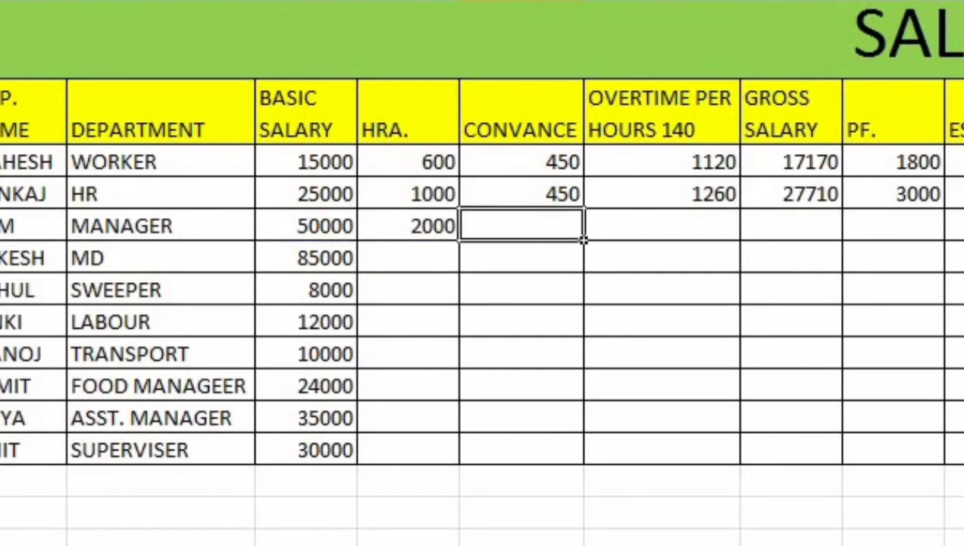
type("450")
key("Right")
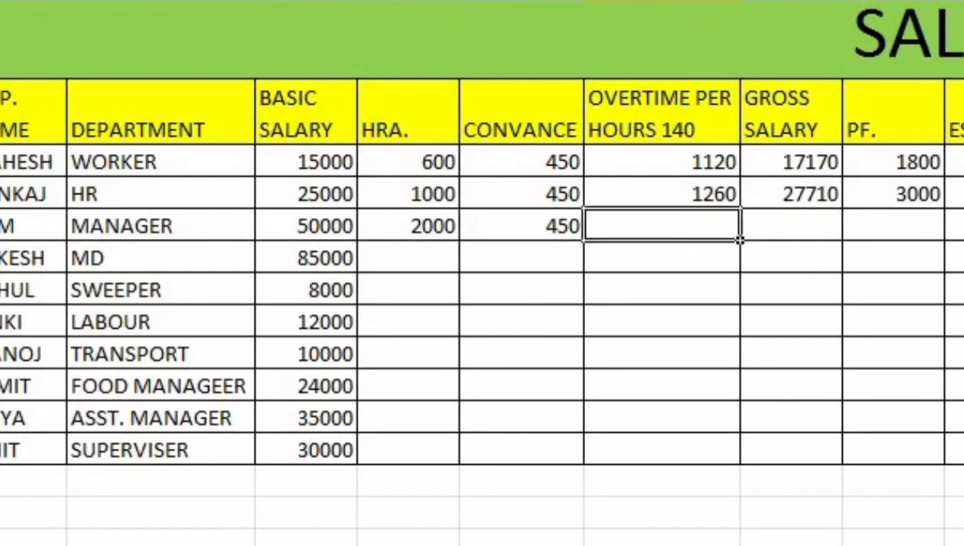
type("=")
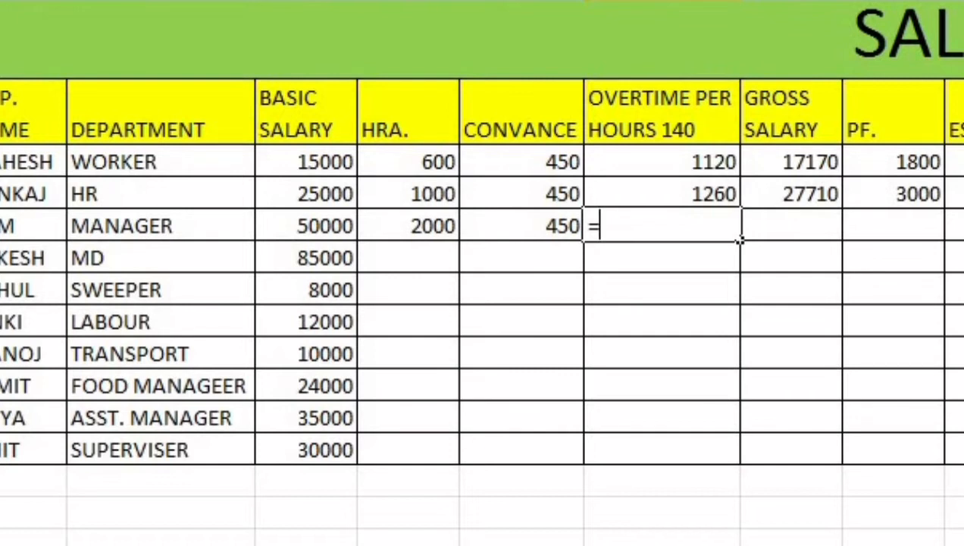
type("10*140")
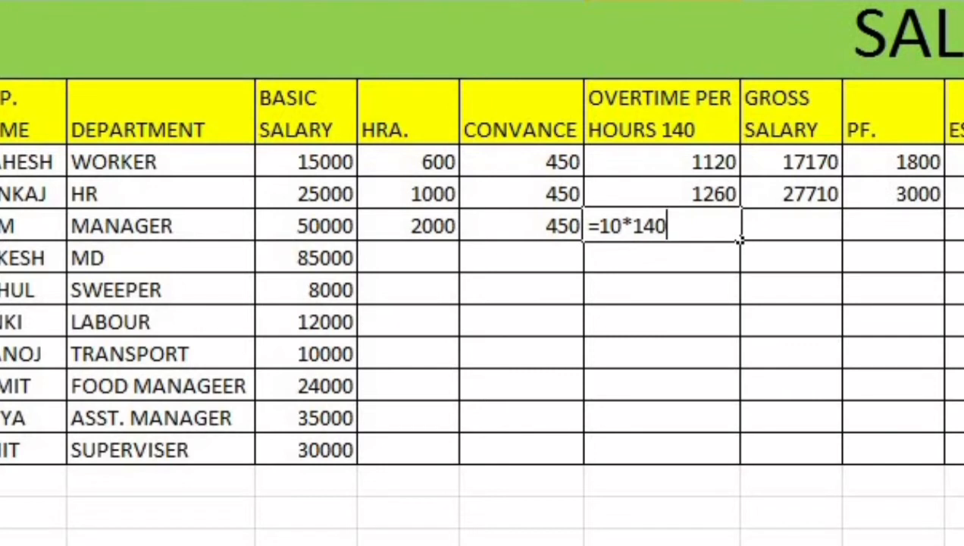
key("Return")
Start a formula for the third employee's gross salary in H5
key("Right")
key("Up")
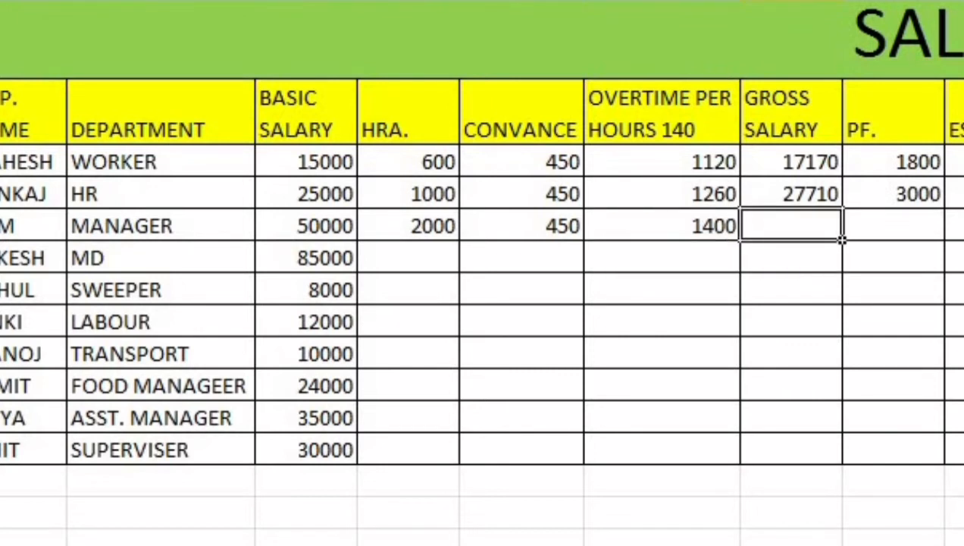
type("=")
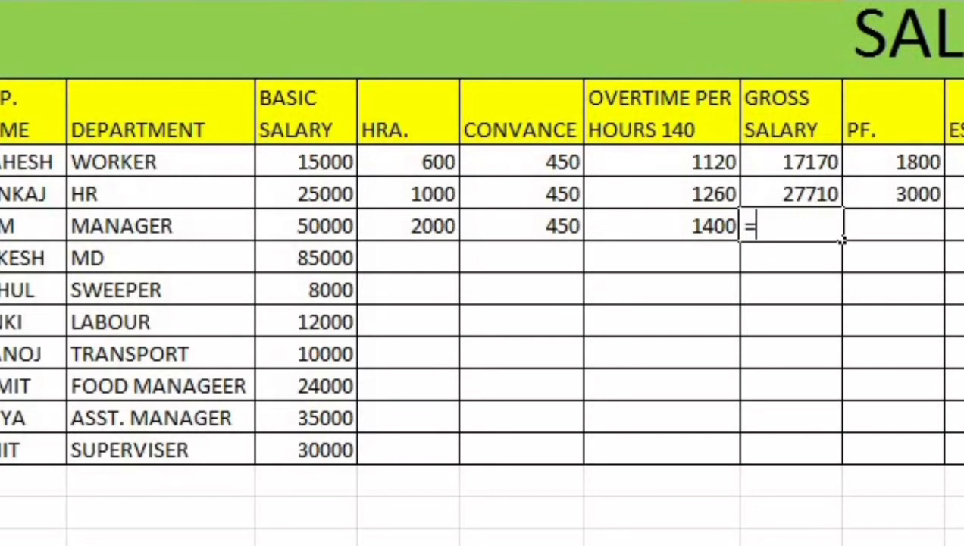
key("Left")
key("Left")
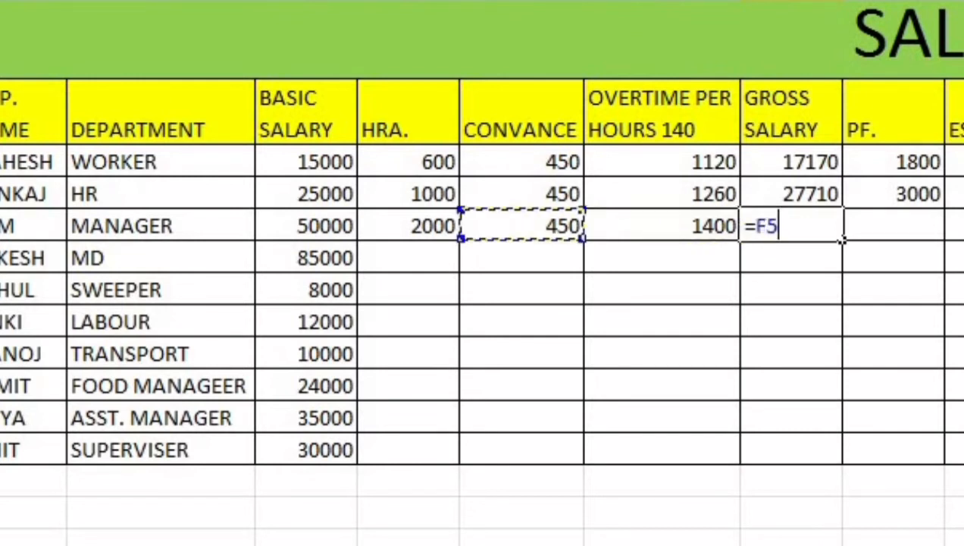
key("Left")
key("Left")
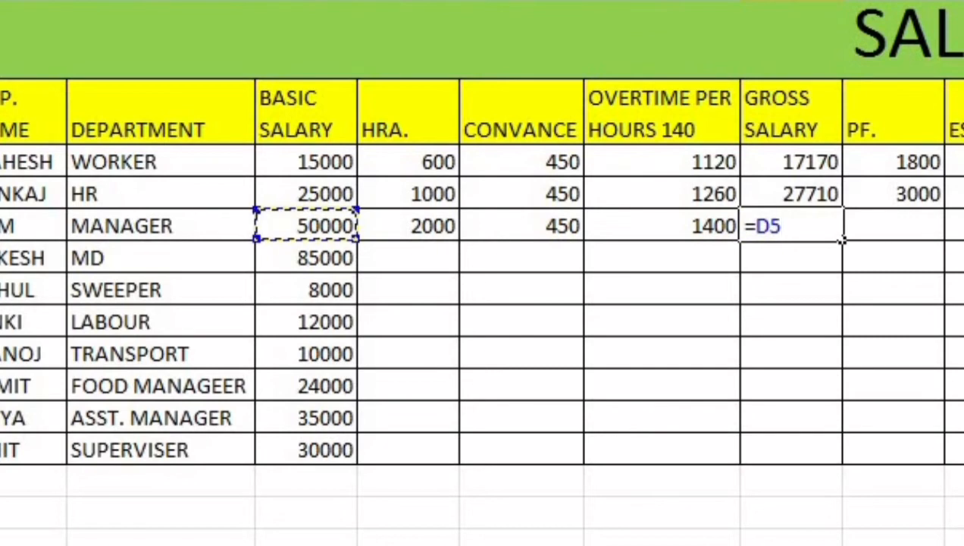
type("*")
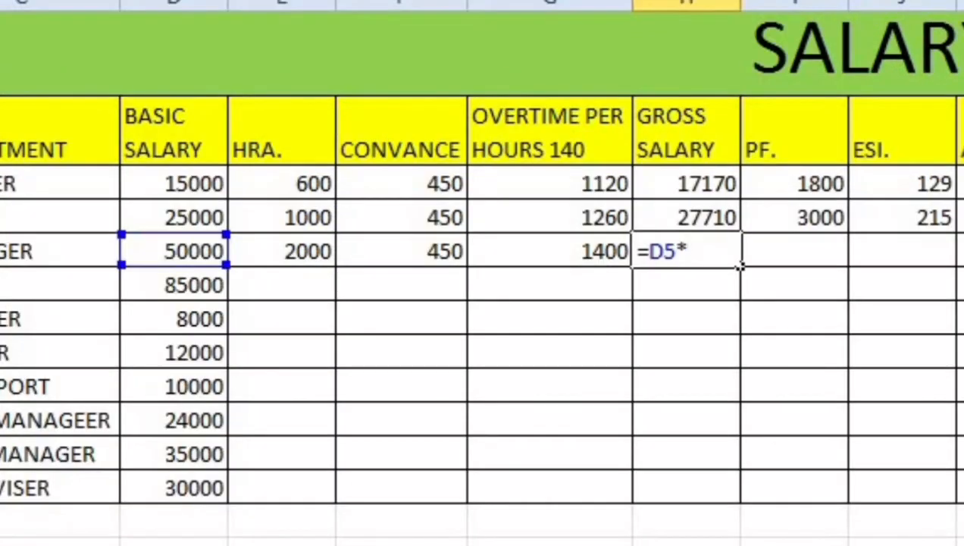
key("BackSpace")
key("BackSpace")
key("BackSpace")
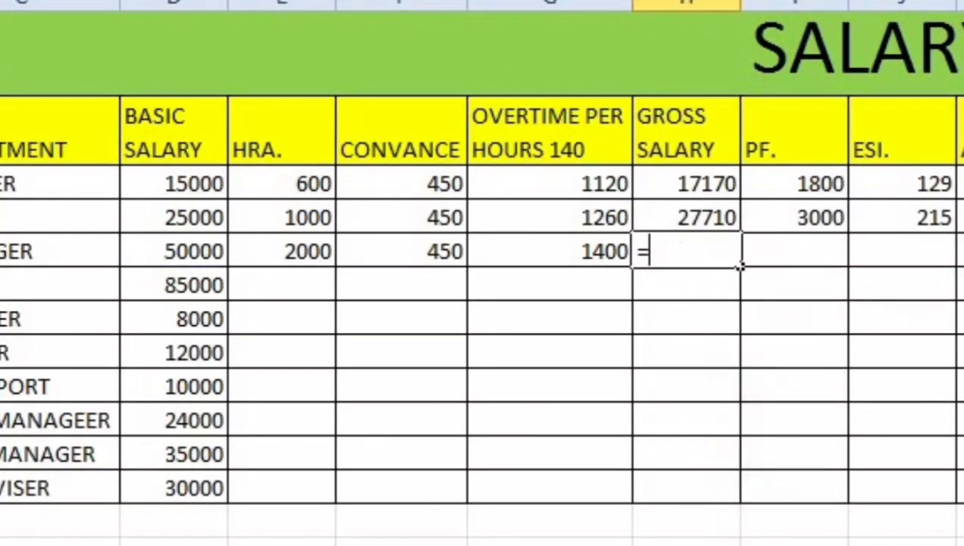
Complete the gross salary formula in H5 as =sum(D5:G5), adding basic salary, HRA, conveyance and overtime
type("sum")
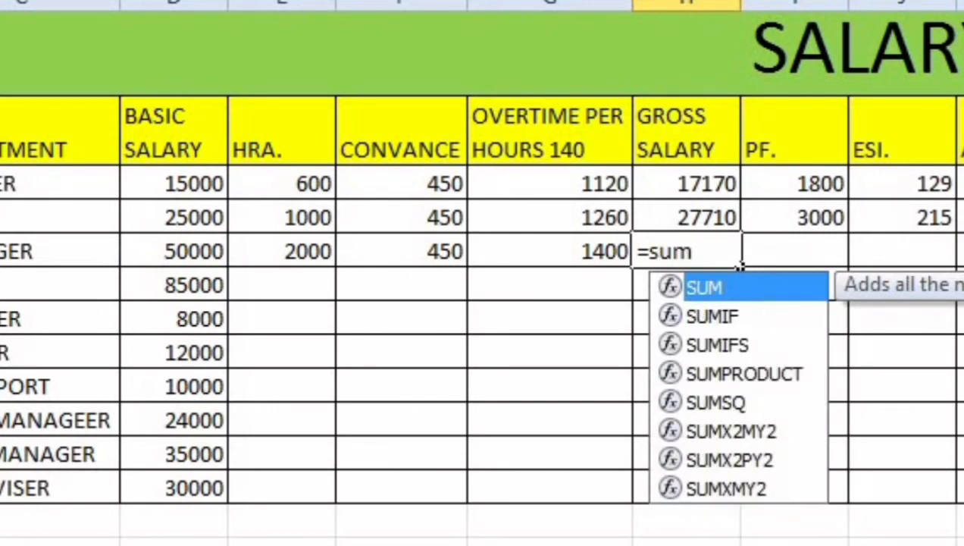
type("(")
key("Left")
key("Left")
key("Left")
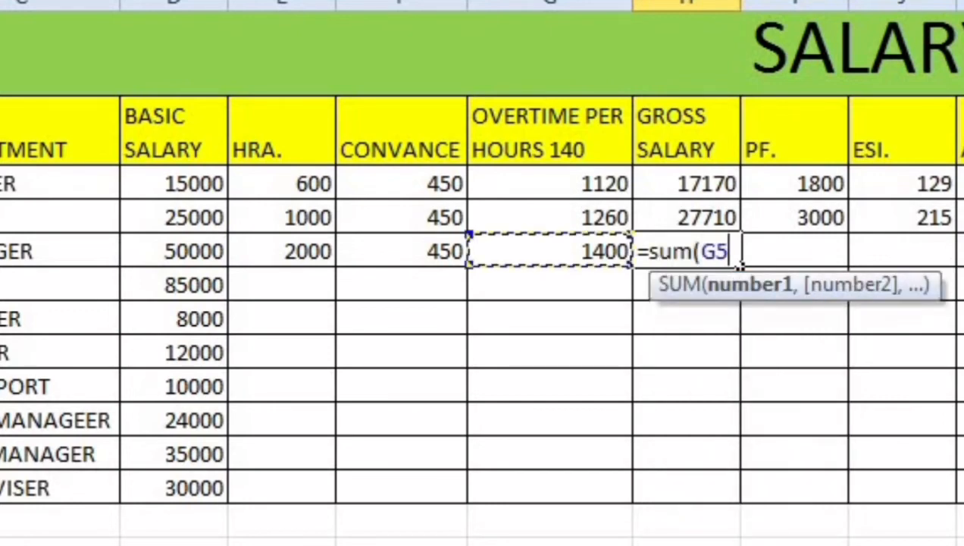
key("Left")
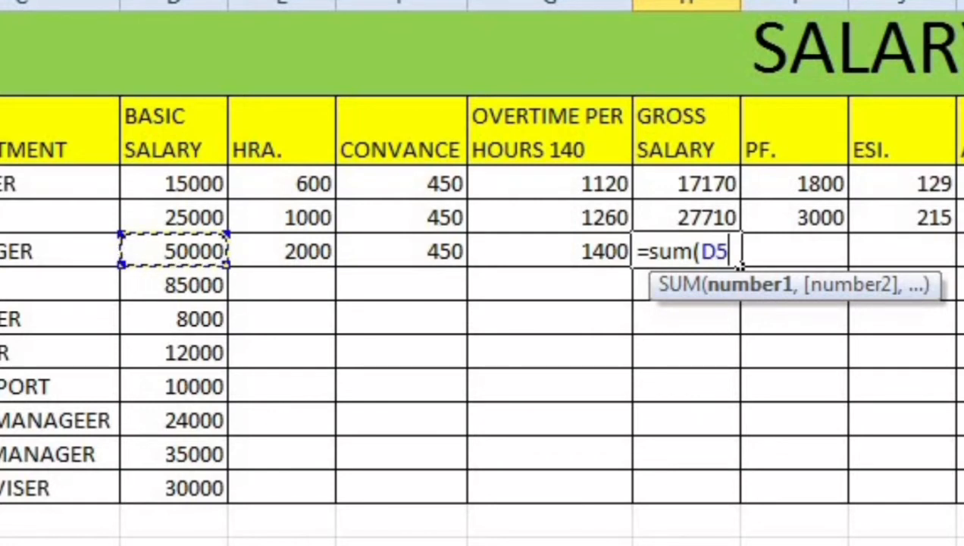
key("shift+Right")
key("shift+Right")
key("shift+Right")
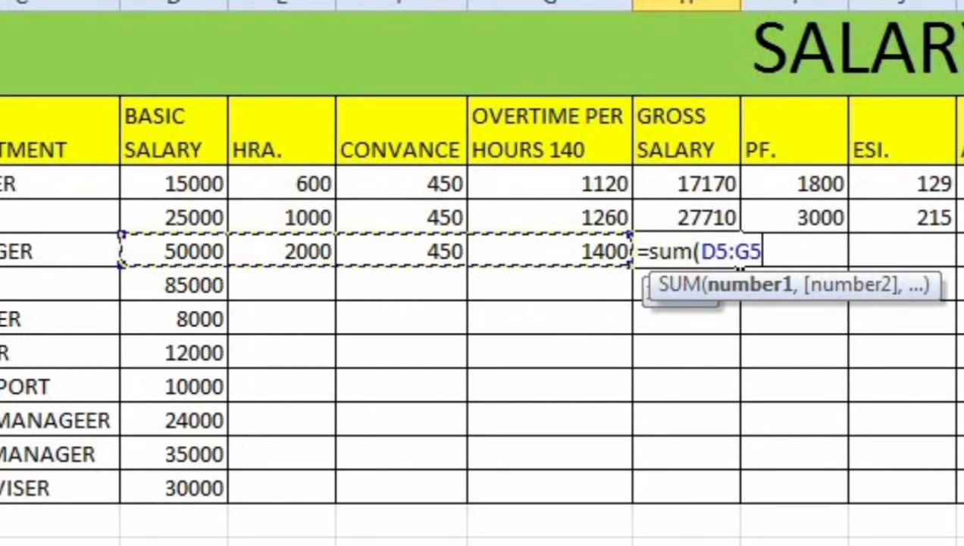
type(")")
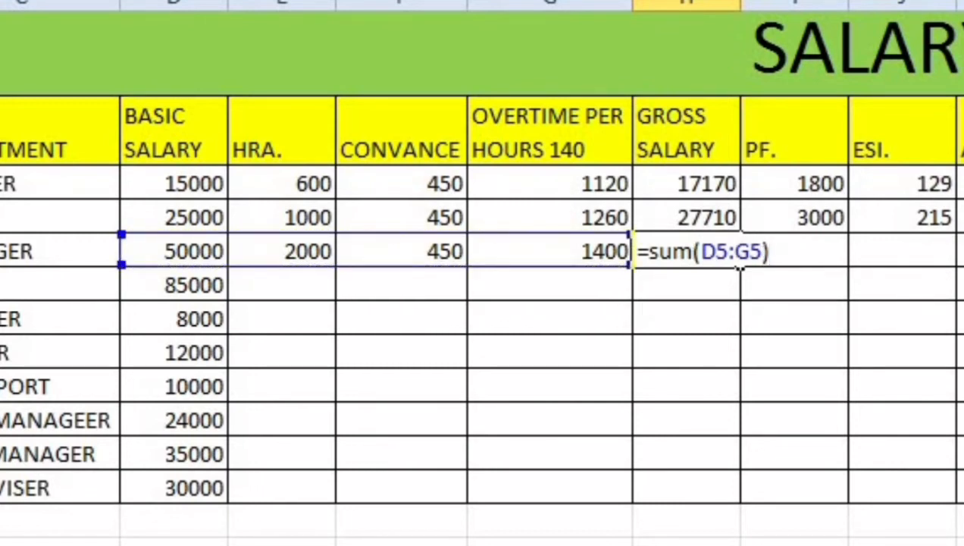
key("Return")
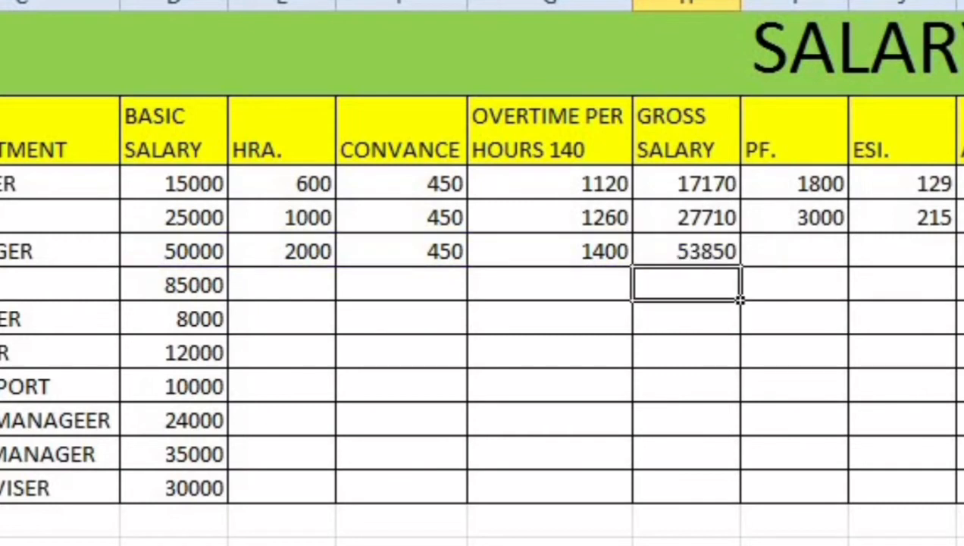
Calculate the third employee's PF in I5 as 12% of basic salary with =D5*12%
key("Right")
key("Up")
type("=")
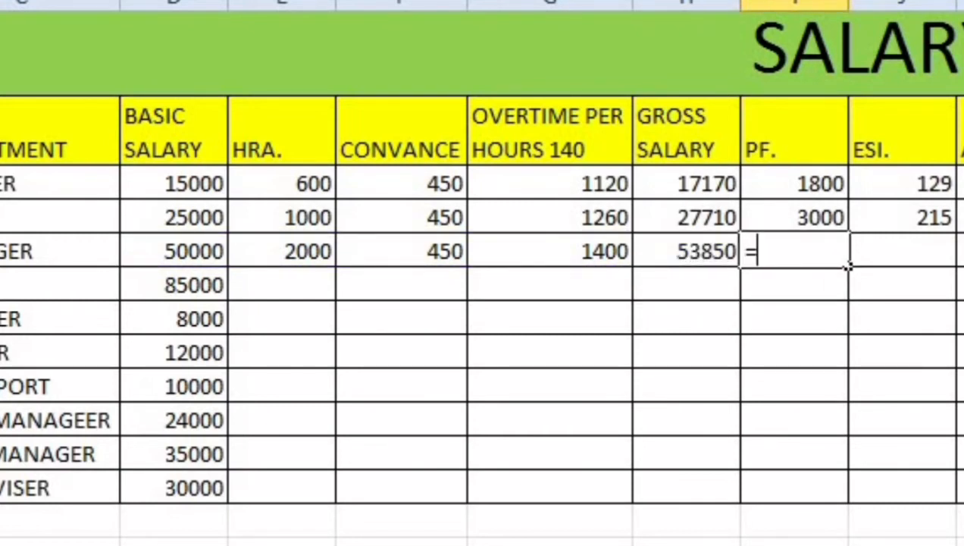
key("Left")
key("Left")
key("Left")
key("Left")
key("Left")
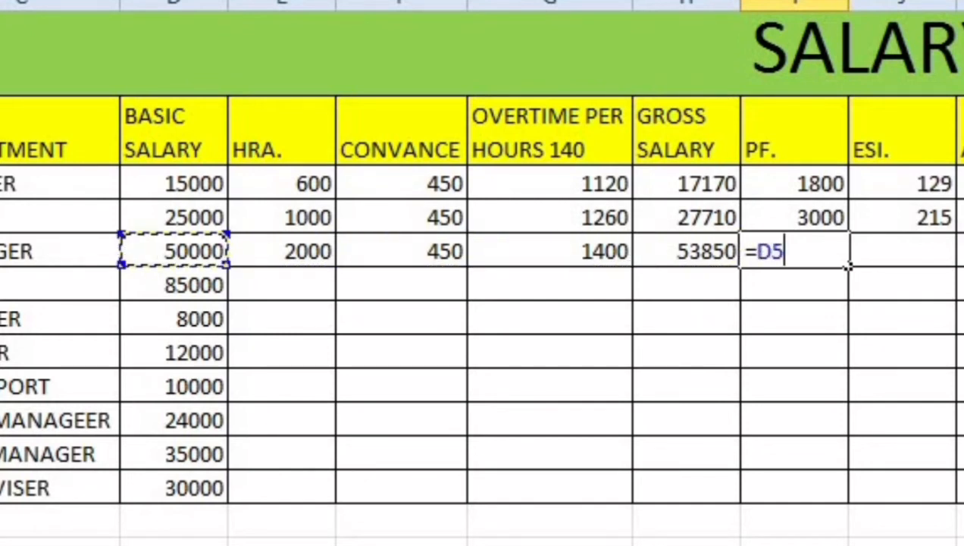
type("*")
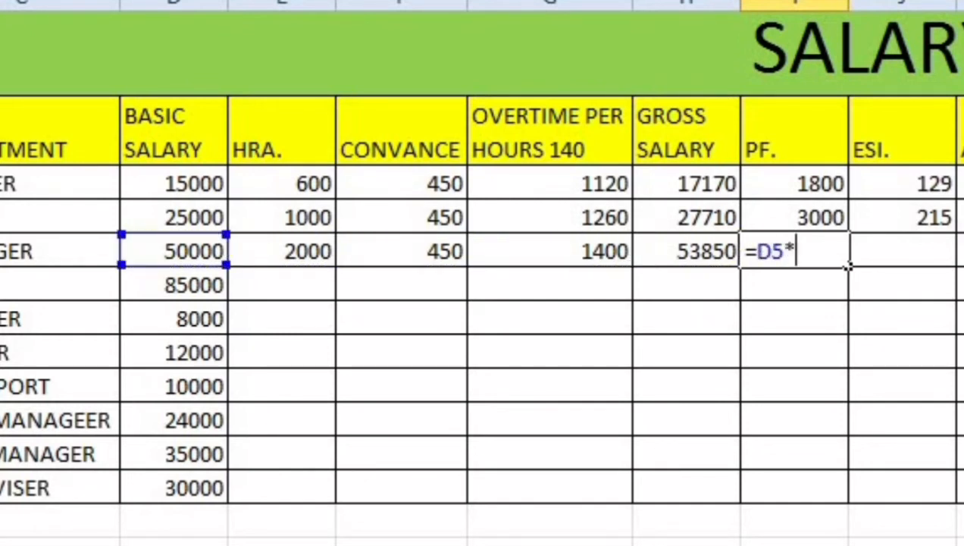
type("12%")
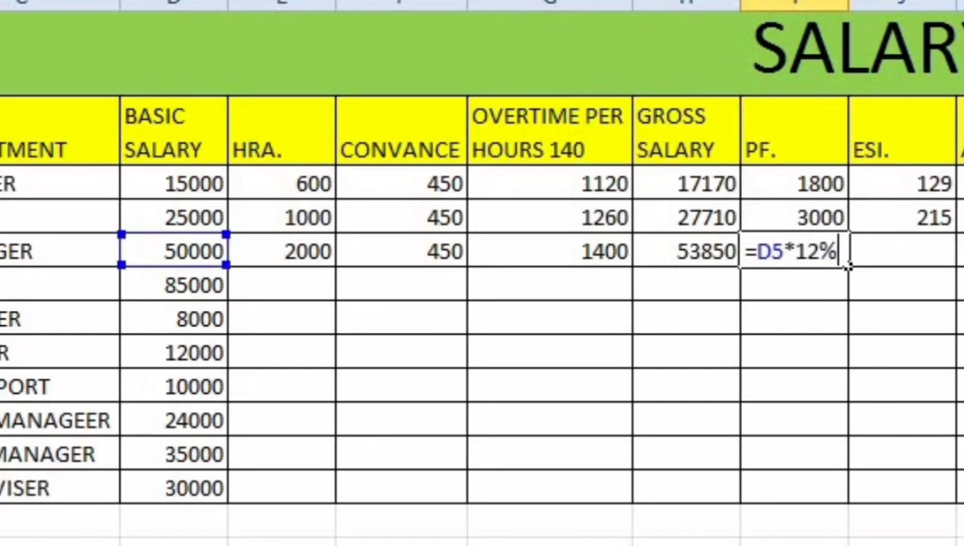
key("Return")
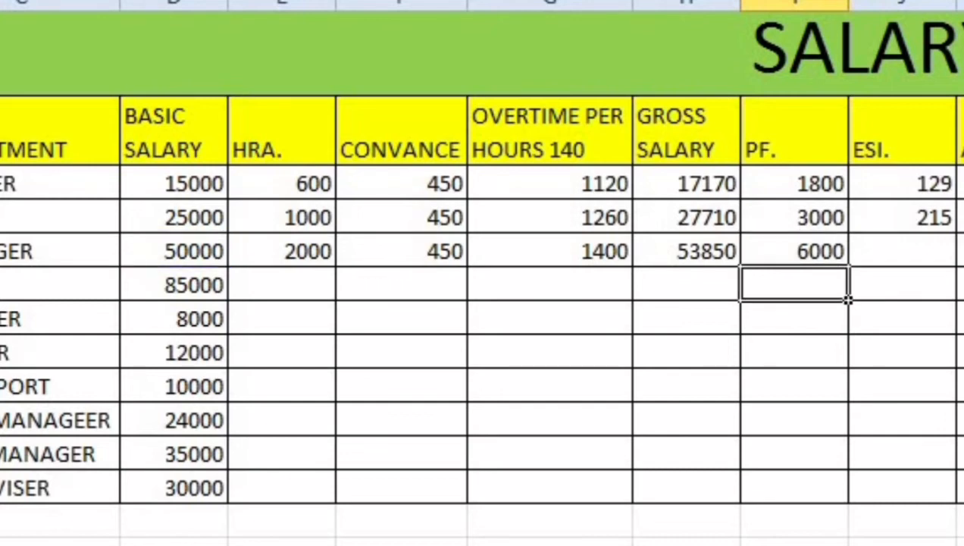
Calculate the third employee's ESI in J5 as 0.86% of basic salary with =D5*0.86%
key("Right")
key("Up")
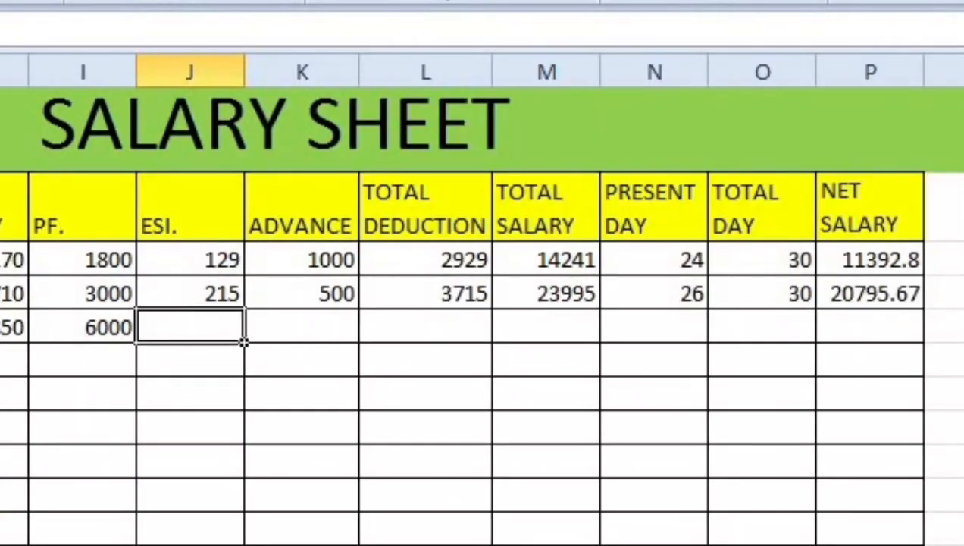
type("=")
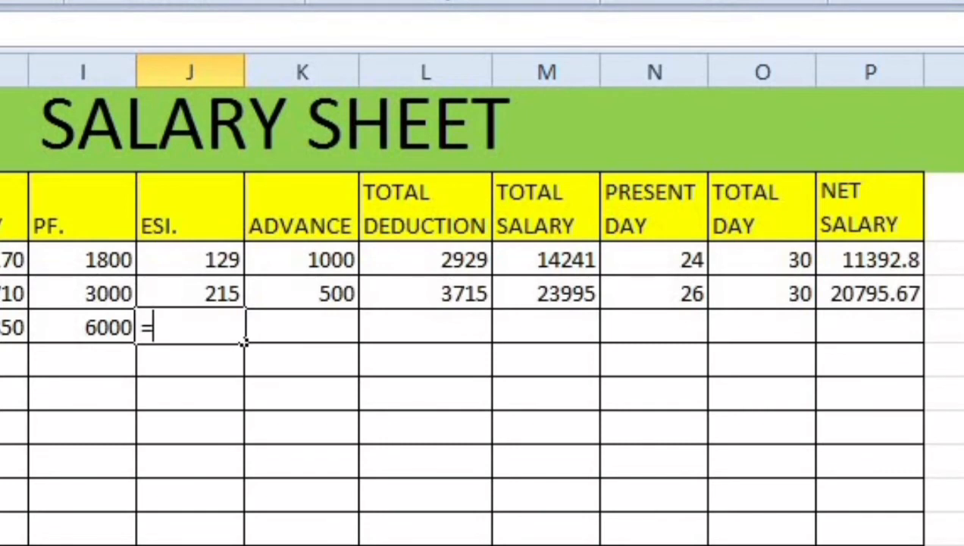
key("shift+Left")
key("shift+Left")
key("Right")
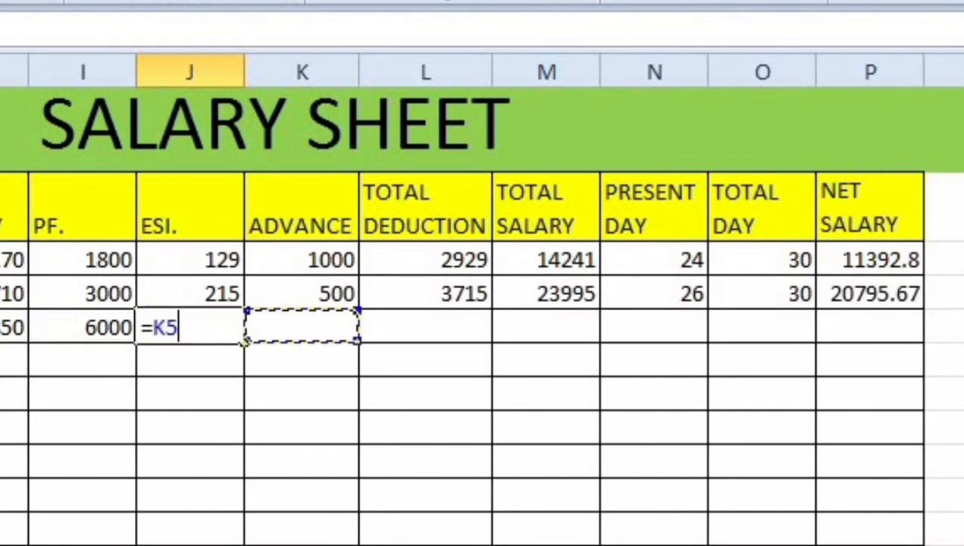
key("Left")
key("Left")
key("Left")
key("Left")
key("Left")
key("Left")
key("Left")
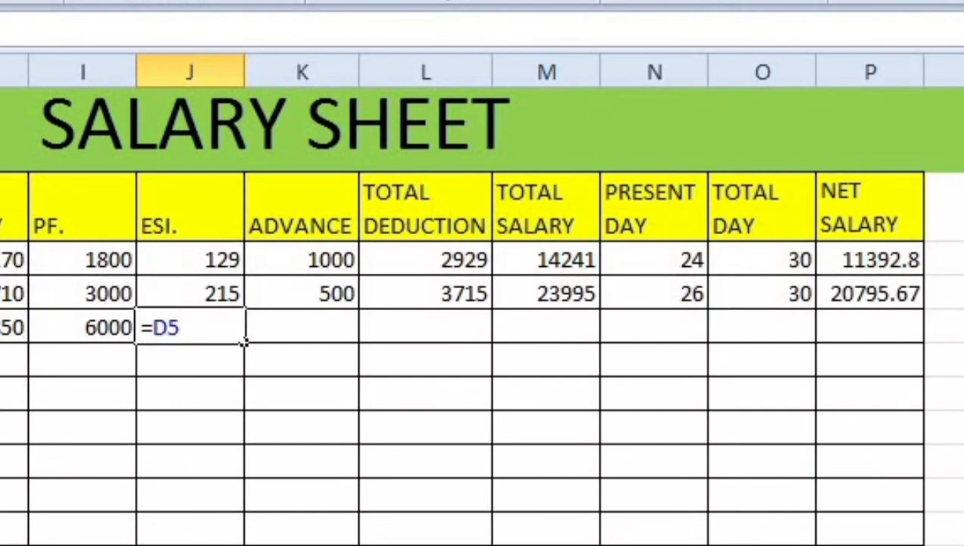
type("*0.86%")
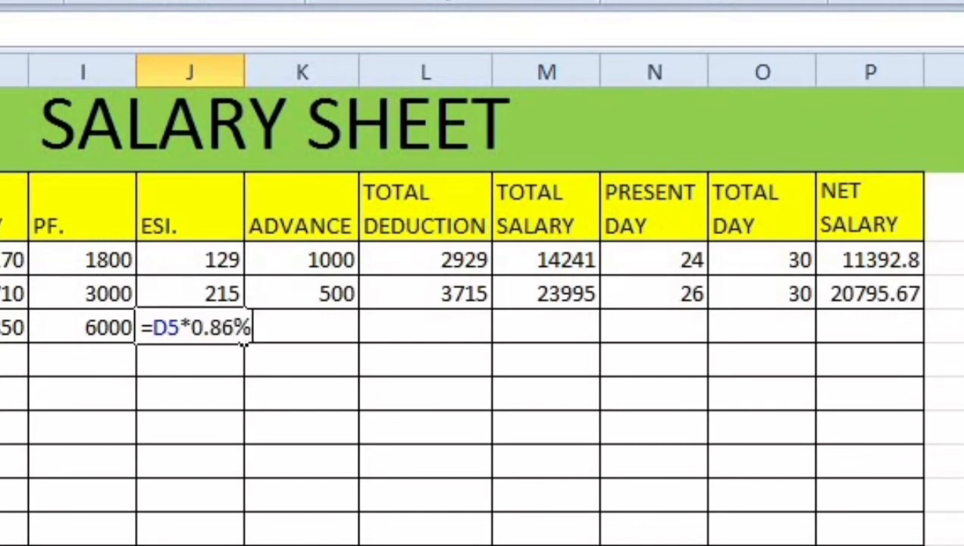
key("Return")
Enter the third employee's advance of 1000 in K5
key("Right")
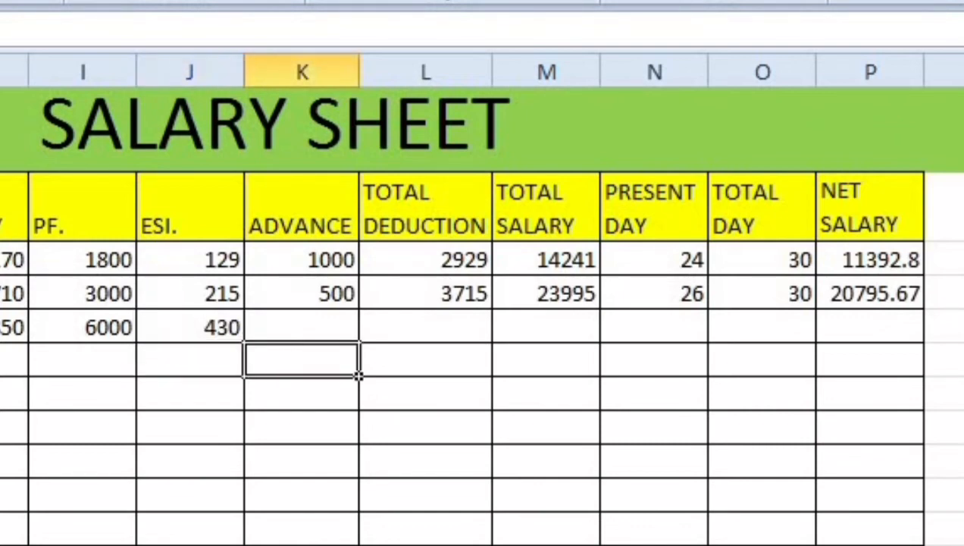
key("Up")
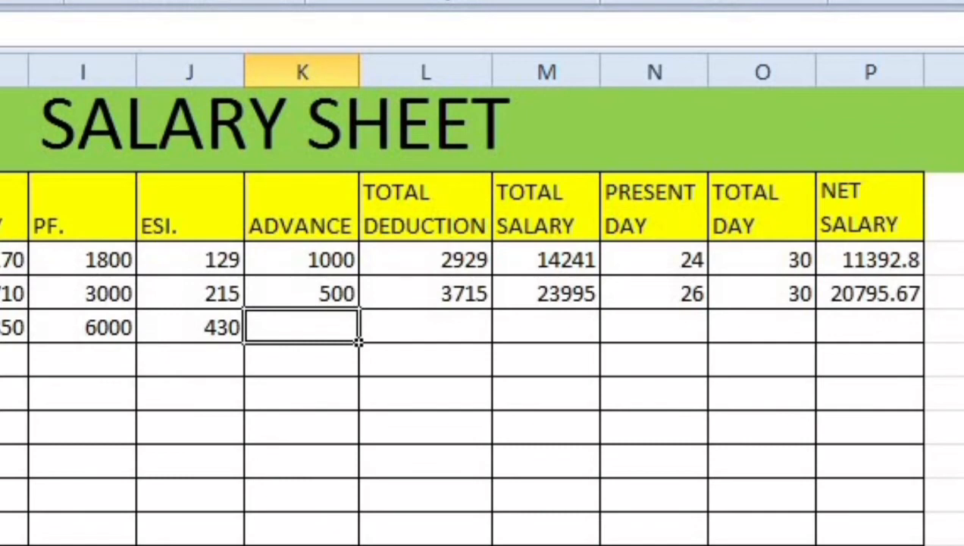
type("1000")
key("Tab")
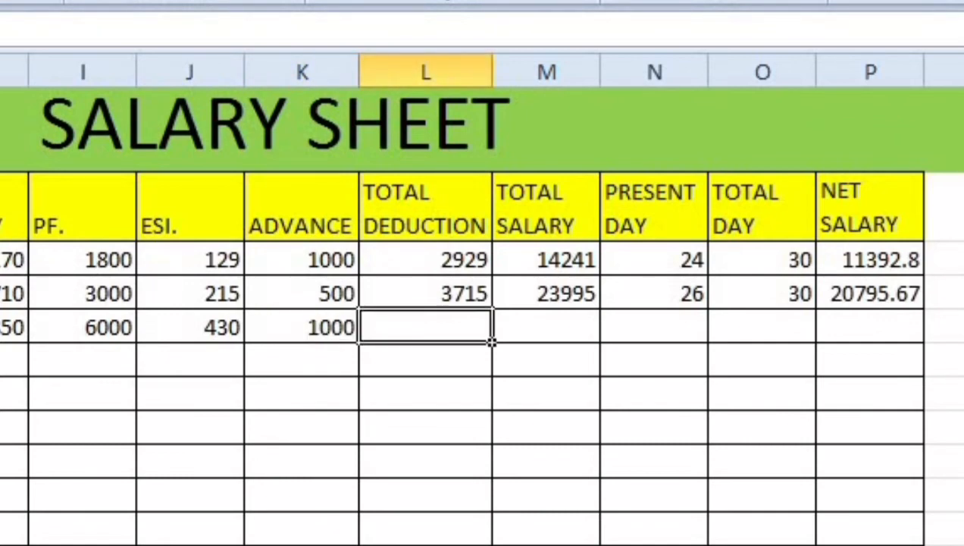
Calculate the third employee's total deduction in L5 with =sum(I5:K5), adding PF, ESI and advance
type("=")
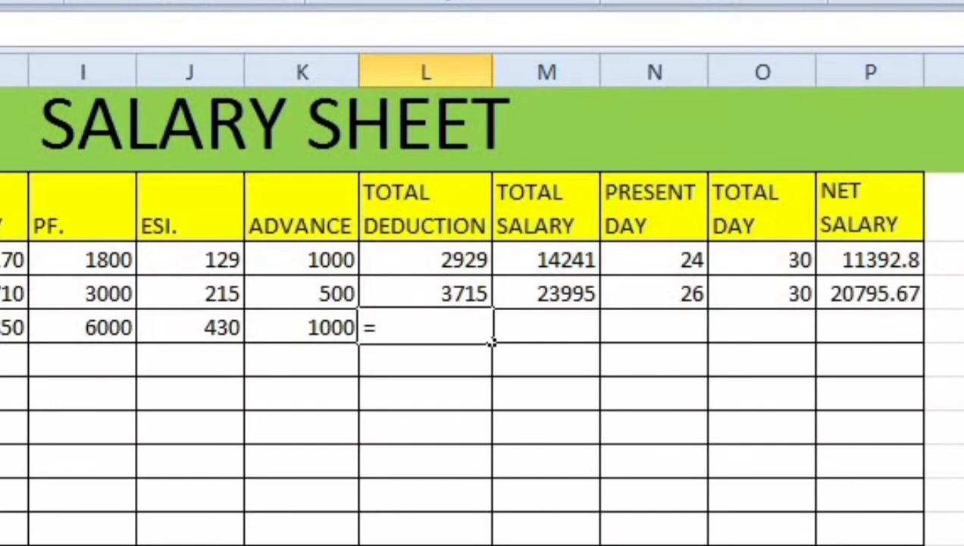
type("sum")
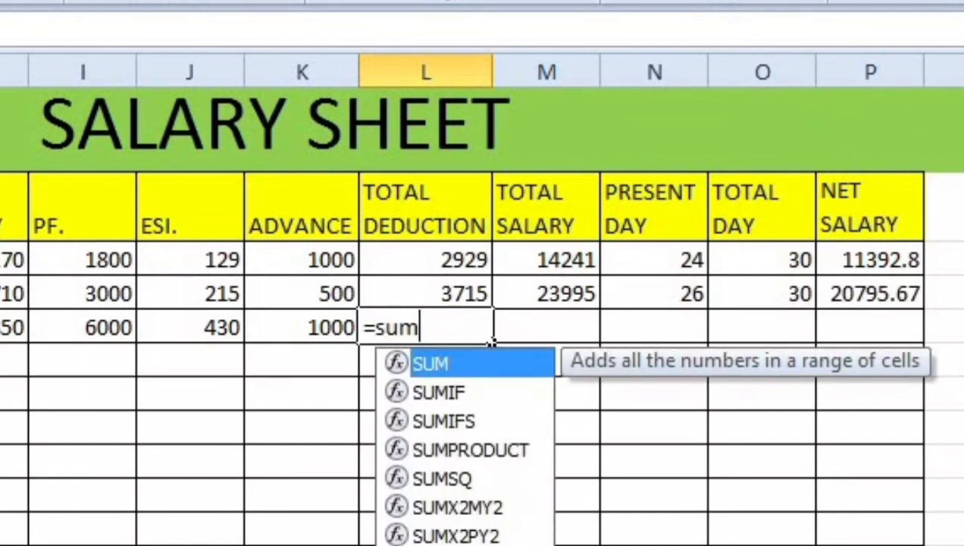
type("(")
key("Left")
key("Left")
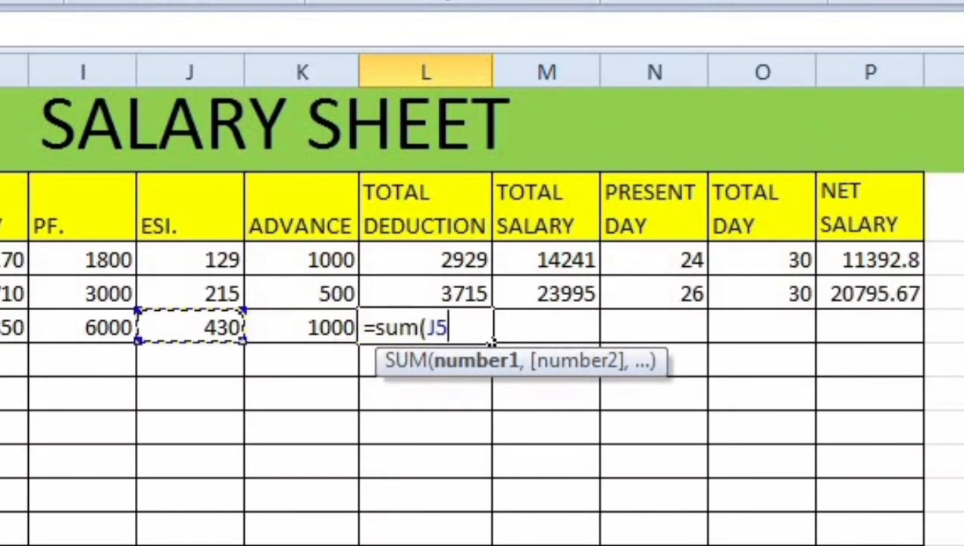
key("Left")
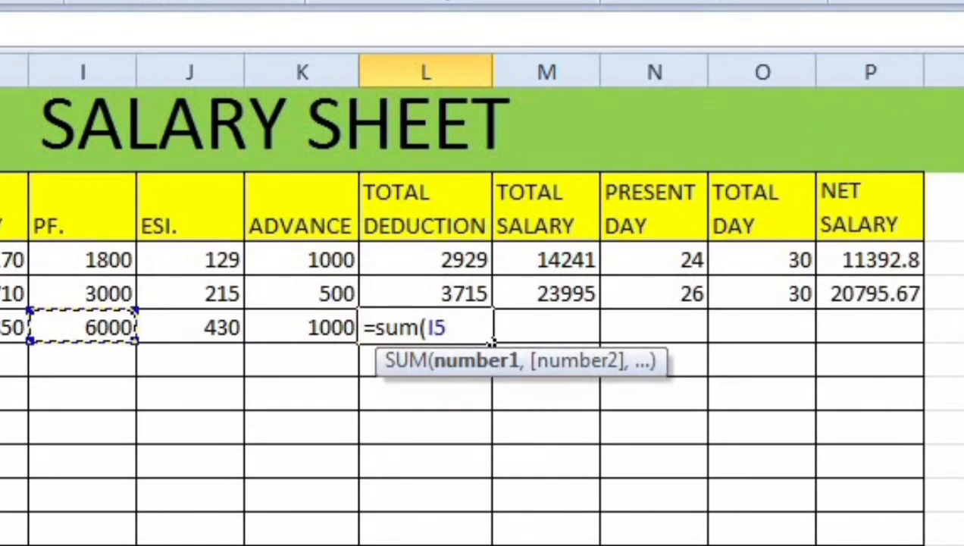
key("shift+Right")
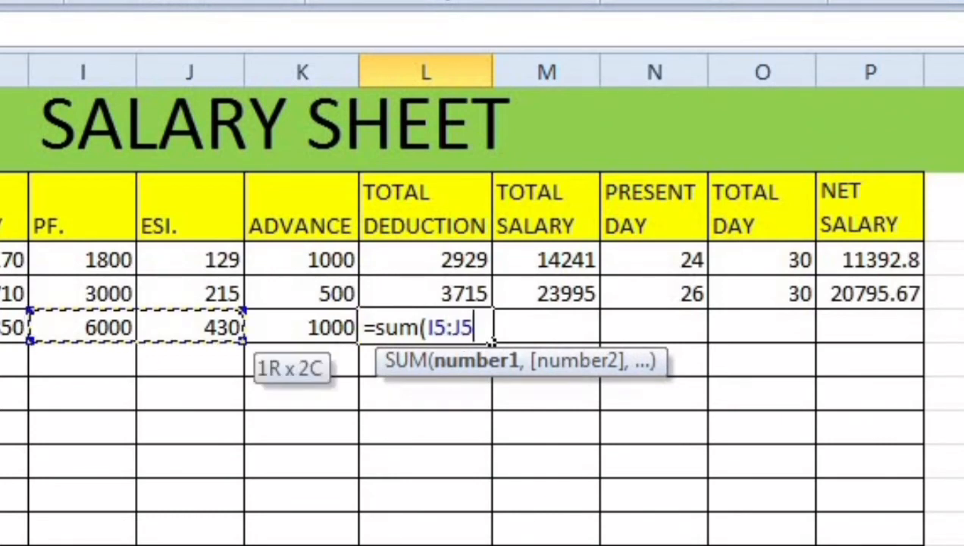
key("shift+Right")
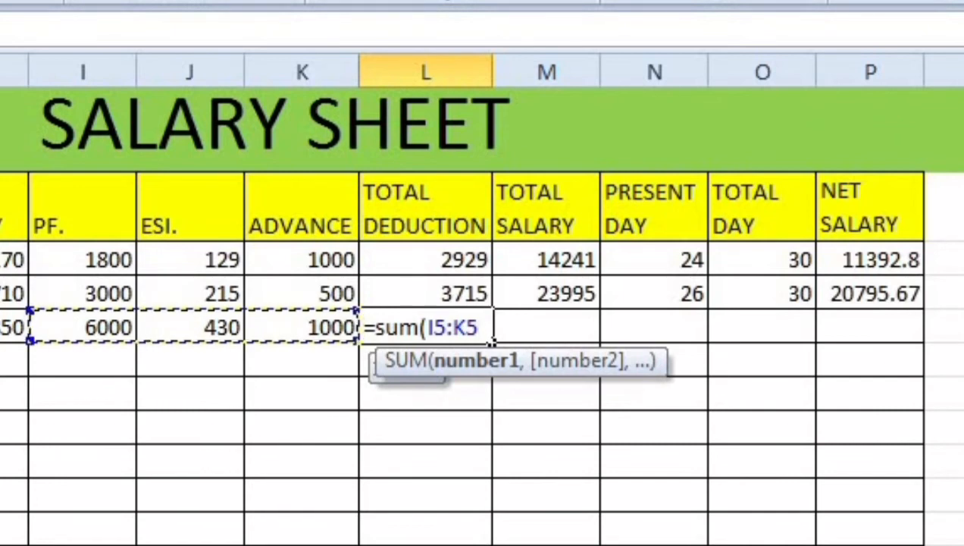
type(")")
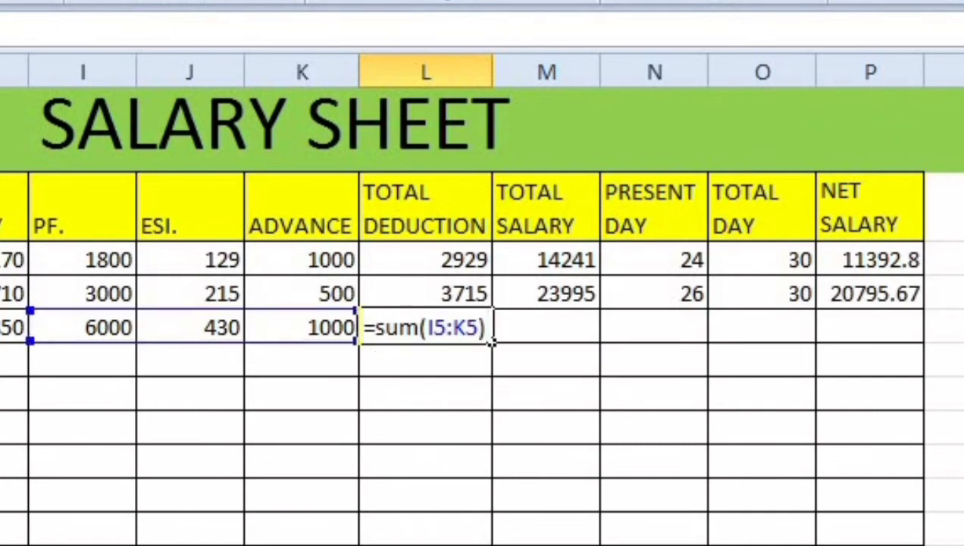
key("Return")
Calculate the third employee's total salary in M5 as gross salary minus total deduction with =H5-L5
key("Right")
key("Up")
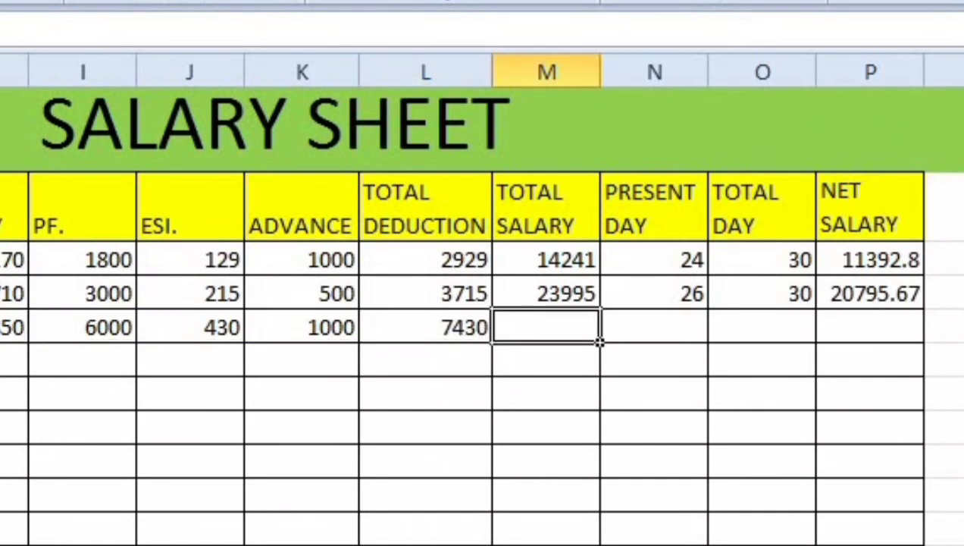
type("=")
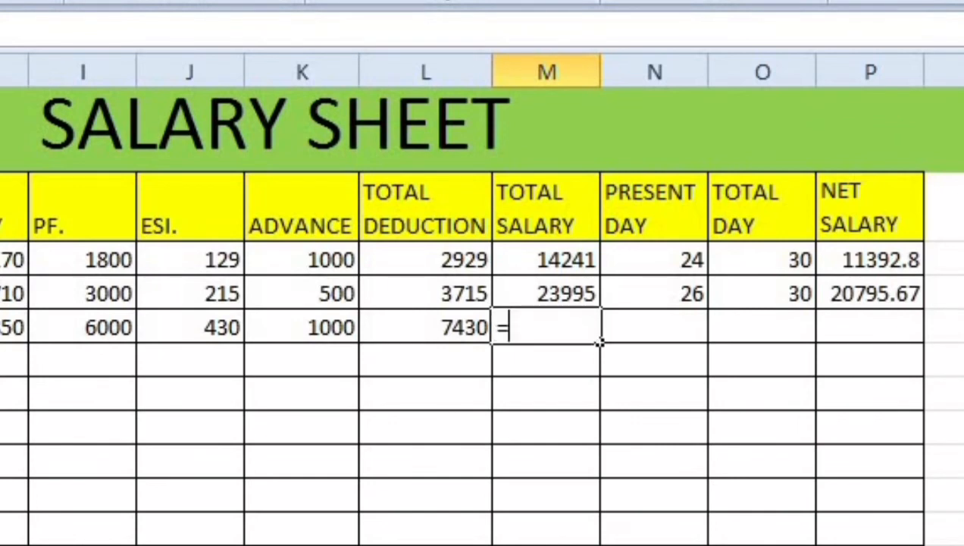
key("Left")
key("Left")
key("Left")
key("Left")
key("Left")
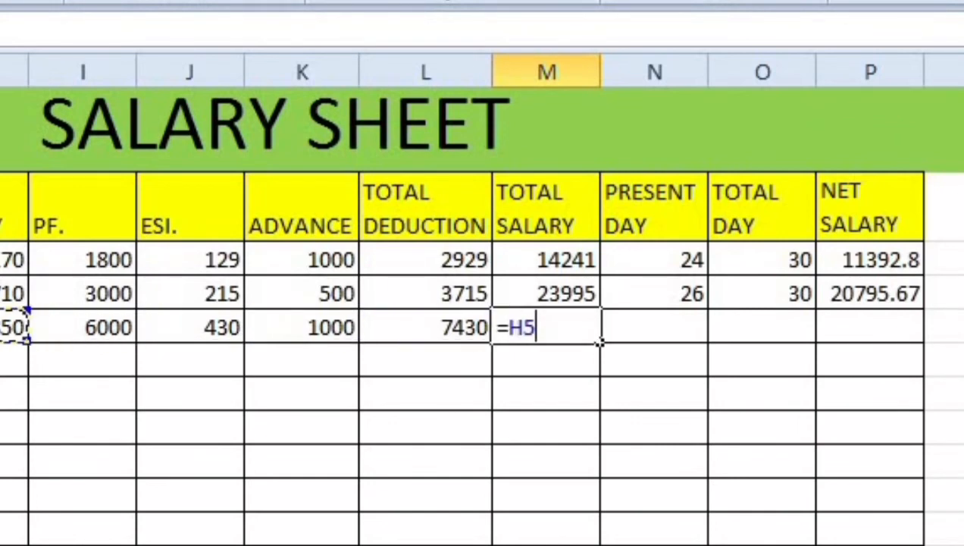
type("-")
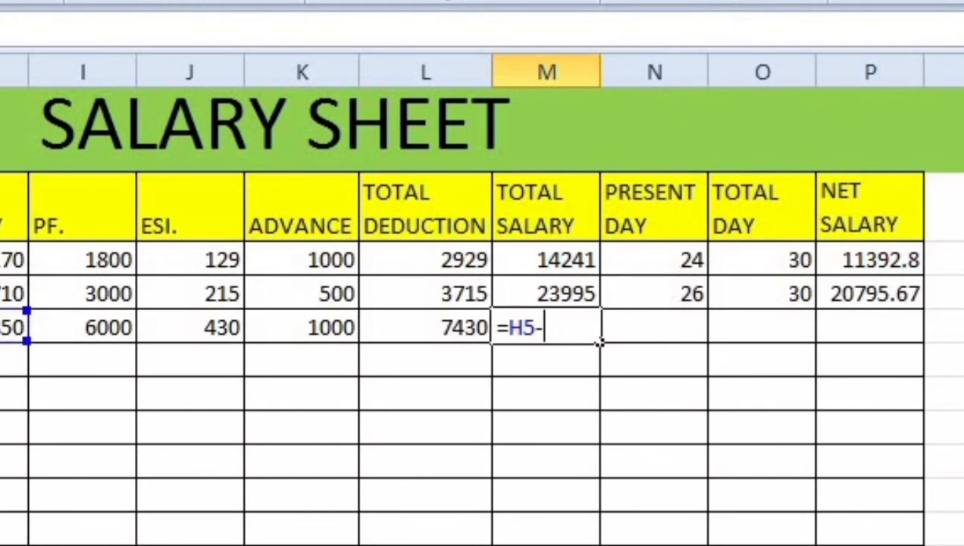
key("Right")
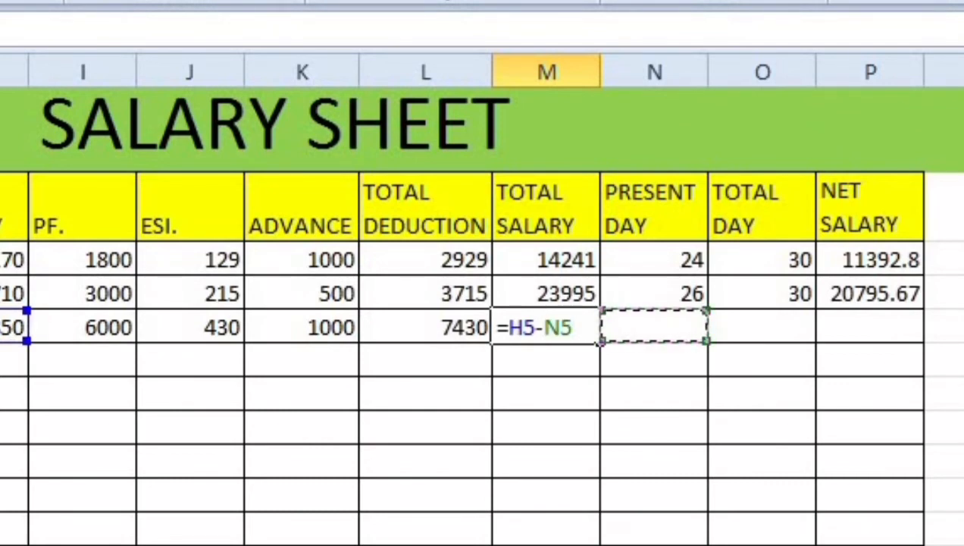
key("Left")
key("Left")
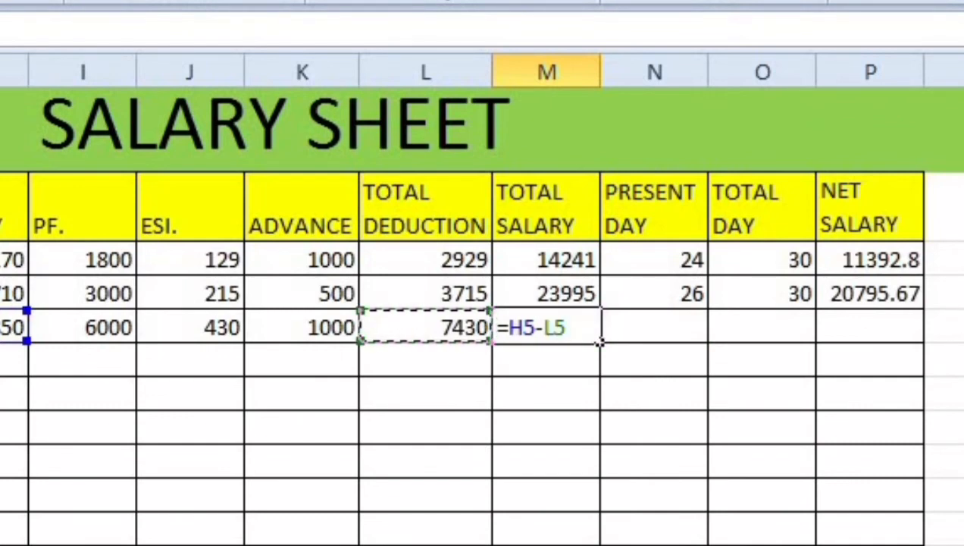
key("Return")
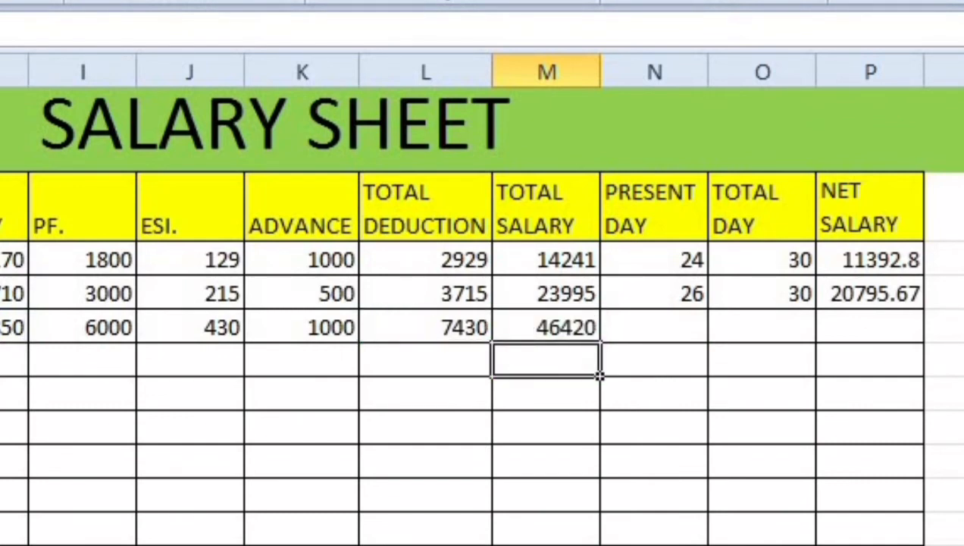
Enter the third employee's attendance as 23 present days in N5 and 30 total days in O5
key("Right")
key("Up")
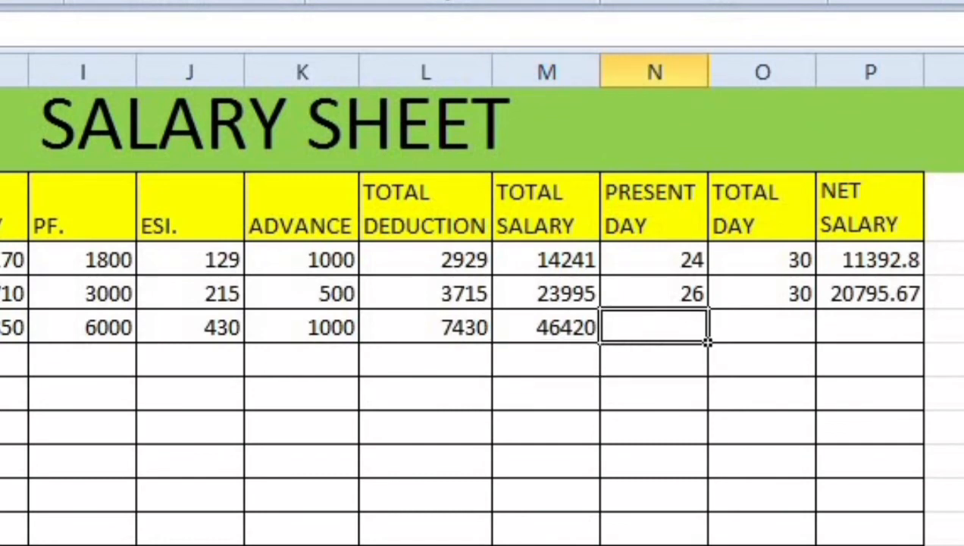
type("23")
key("Tab")
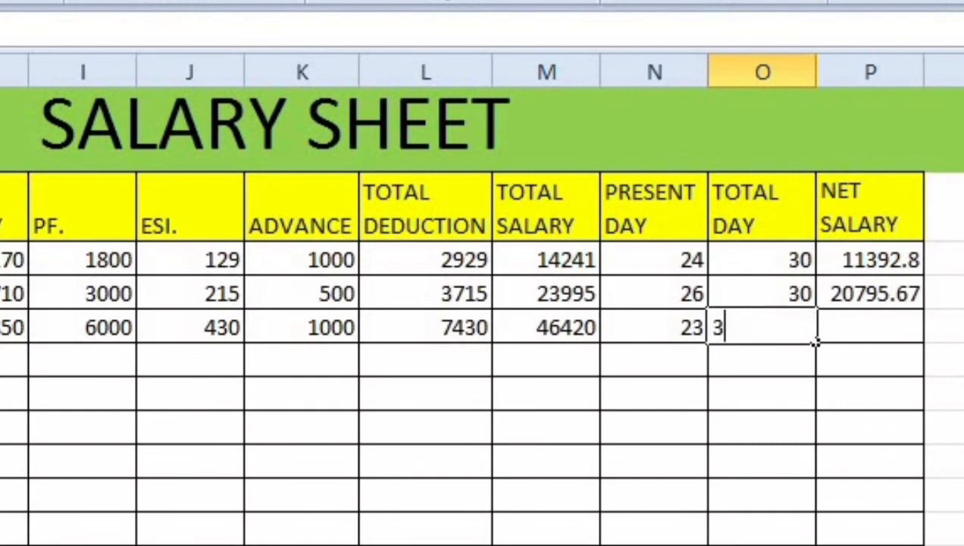
type("0")
key("Tab")
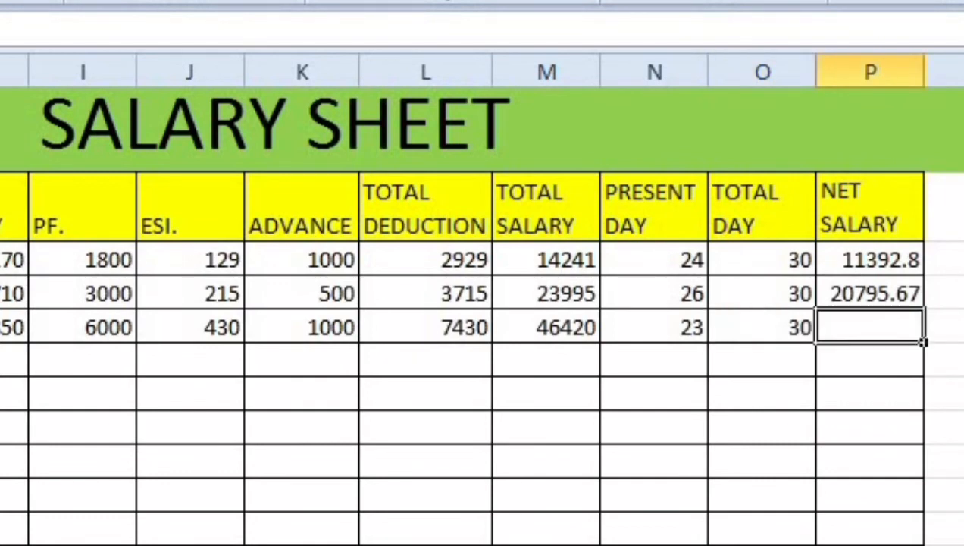
Calculate the third employee's net salary in P5 from total salary, present days and total days with =M5*N5/O5
type("=")
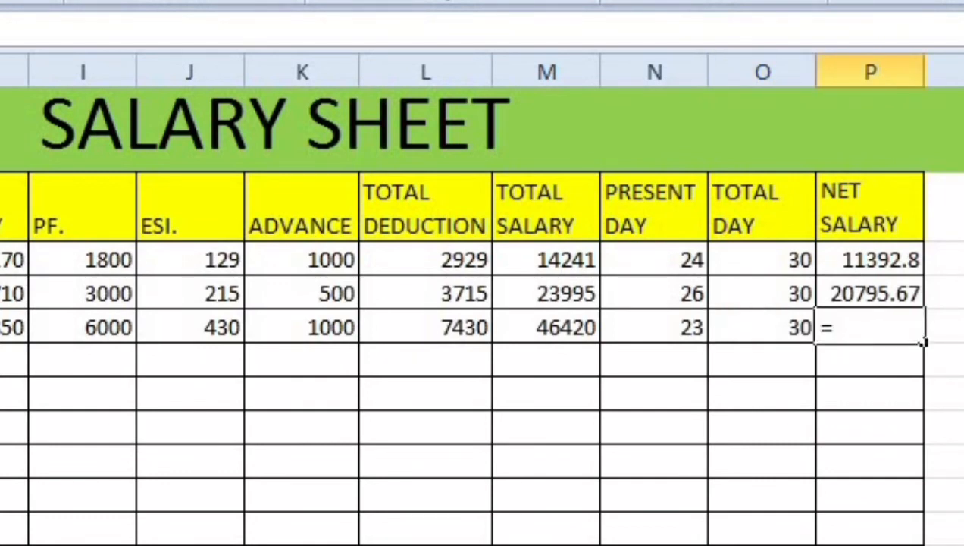
key("Left")
key("Left")
key("Left")
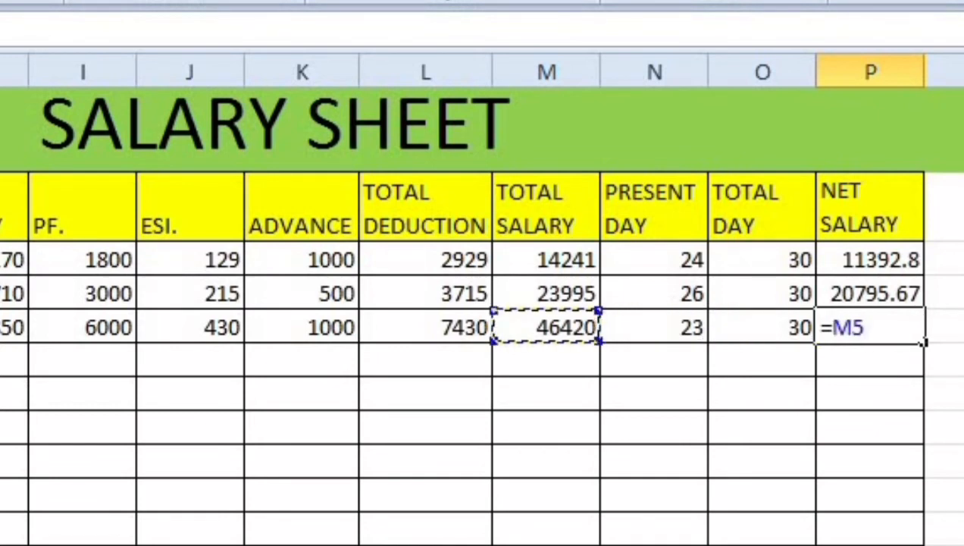
type("*")
key("Right")
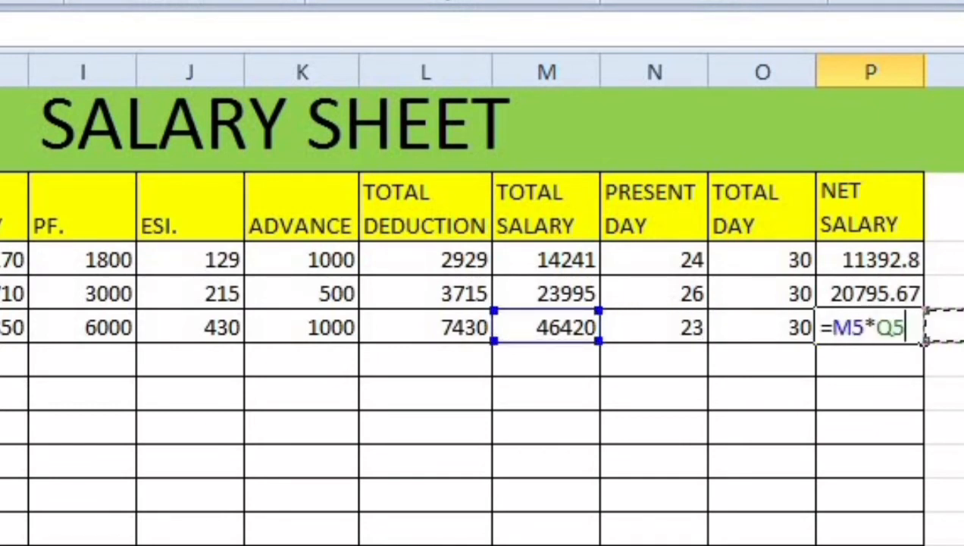
key("Left")
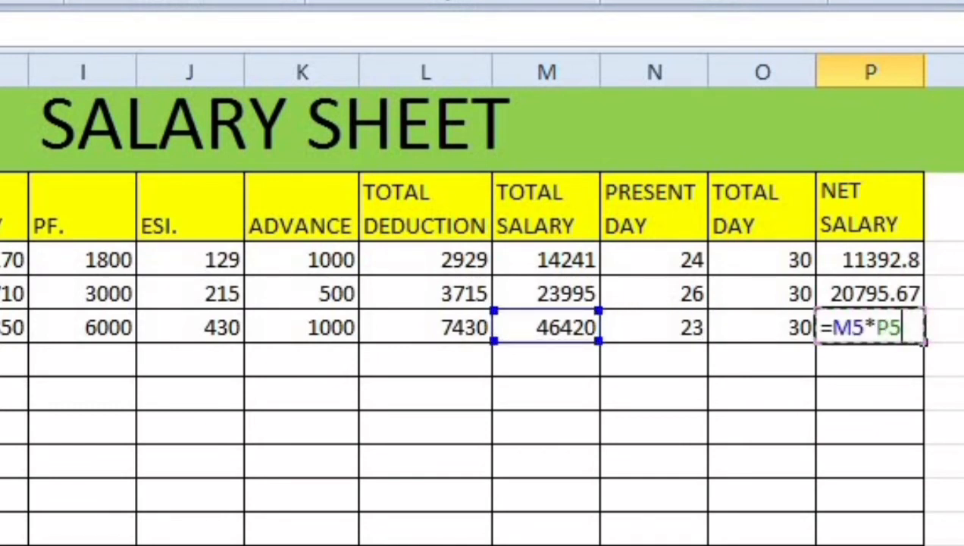
key("Left")
key("Left")
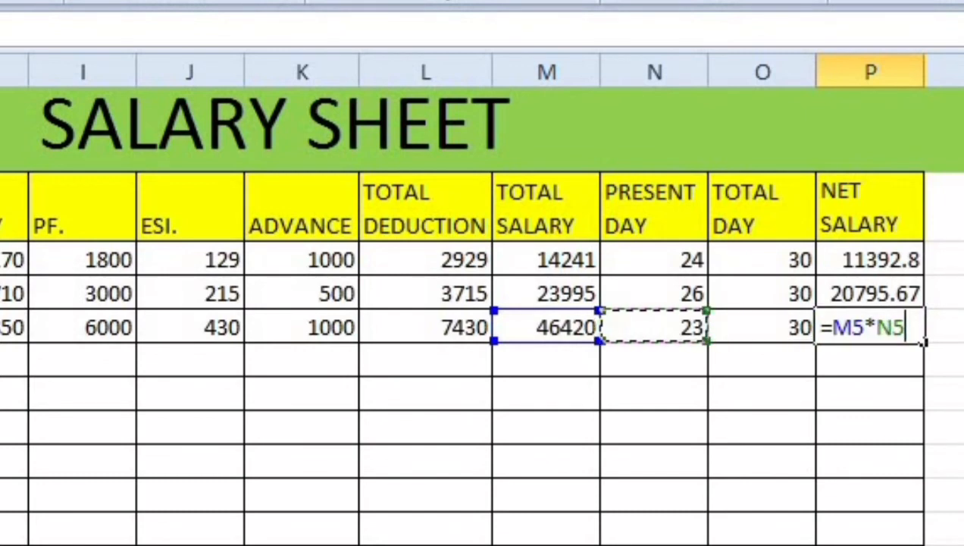
type("/")
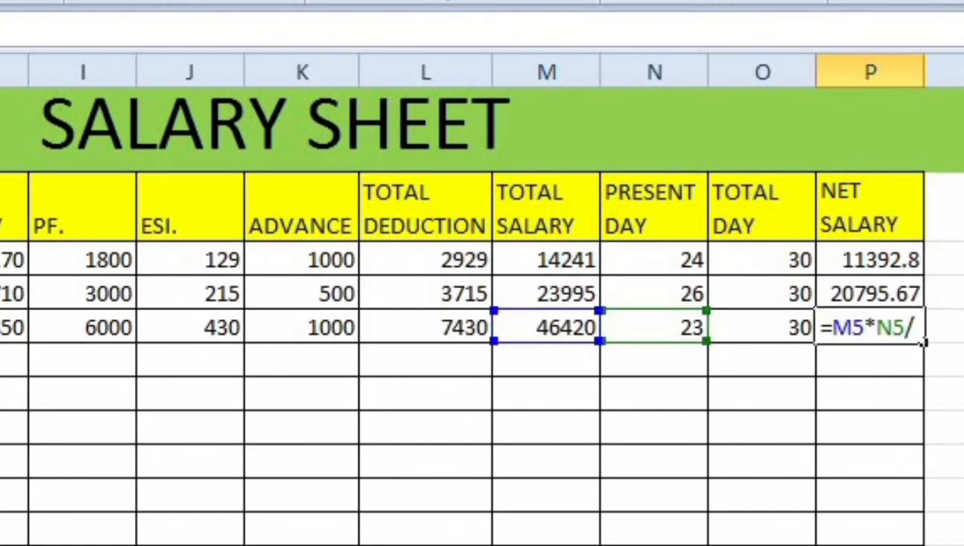
key("Right")
key("Left")
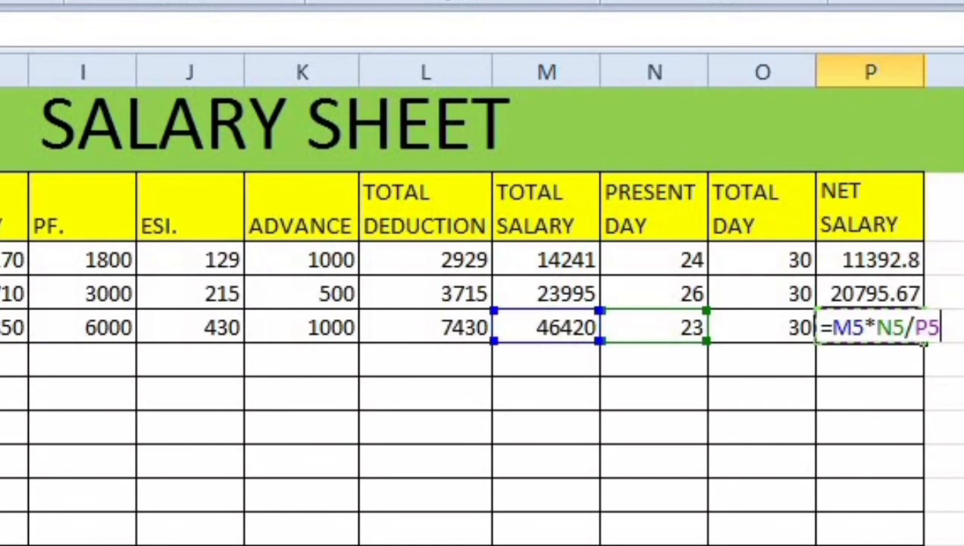
key("Left")
key("Return")
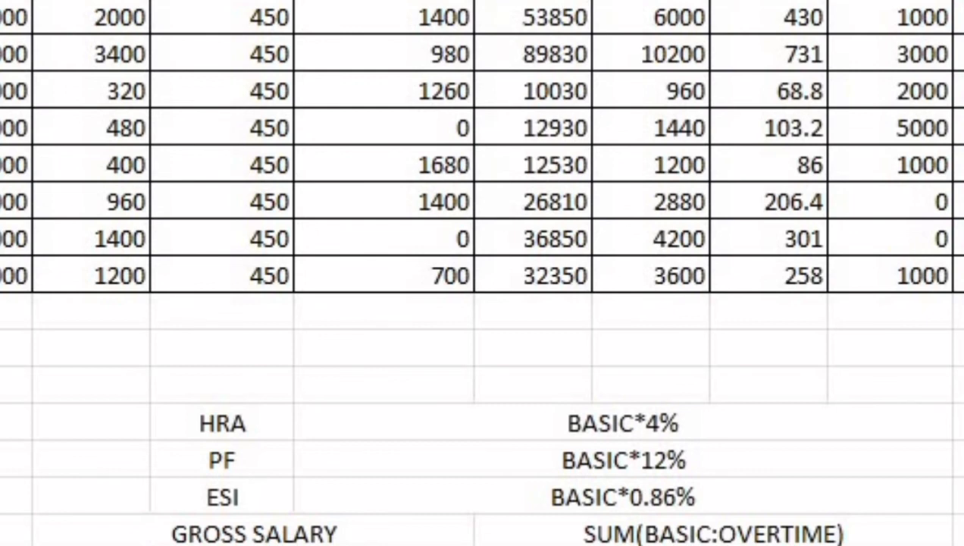
Apply borders and a yellow fill to the label cells from HRA to NET SALARY in the formula list below the salary table
scroll(295, 333, "down", 3)
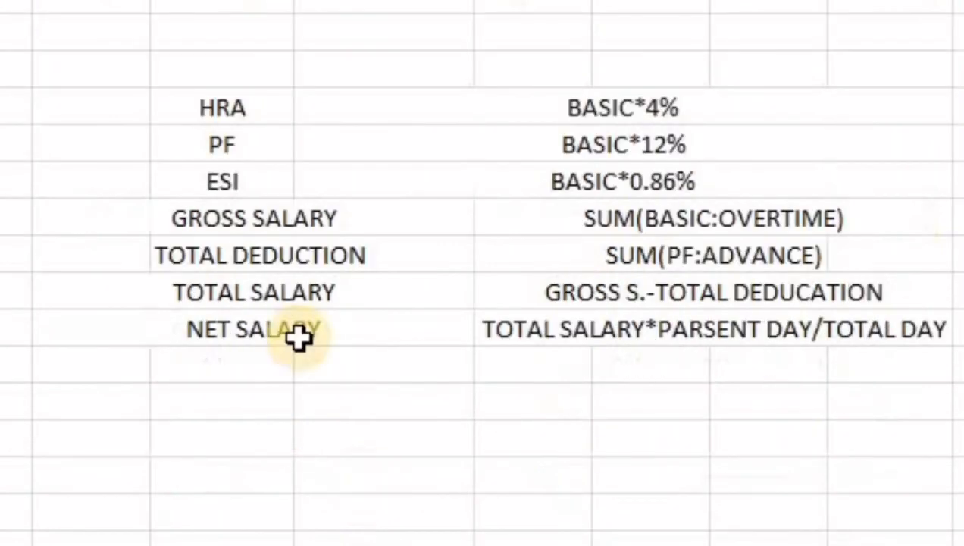
left_click_drag(161, 103, 319, 368)
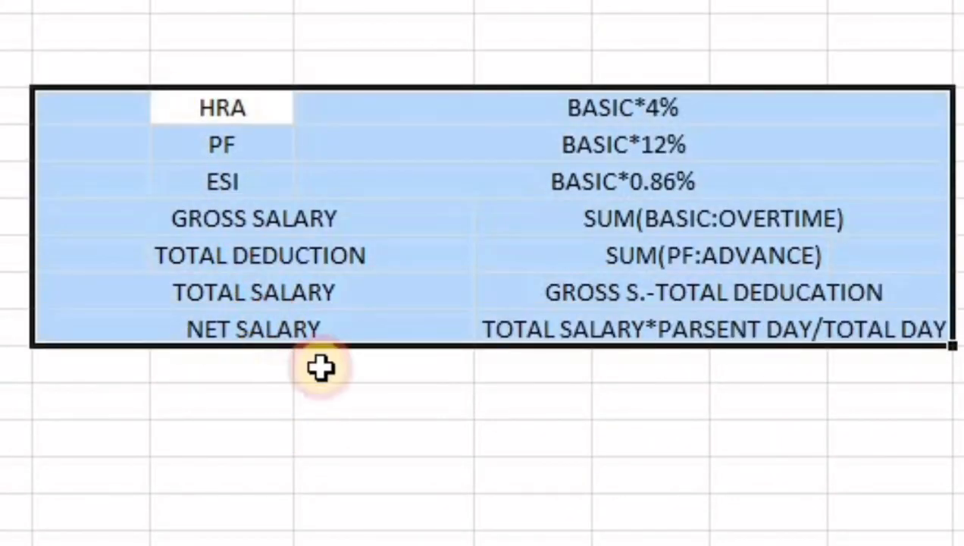
left_click(341, 398)
left_click_drag(241, 114, 241, 195)
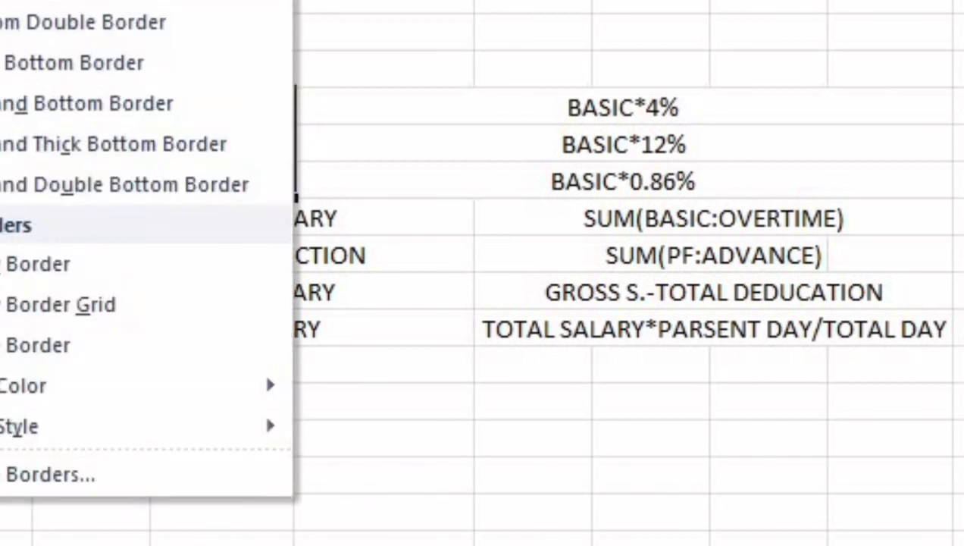
left_click(295, 390)
left_click_drag(223, 231, 236, 339)
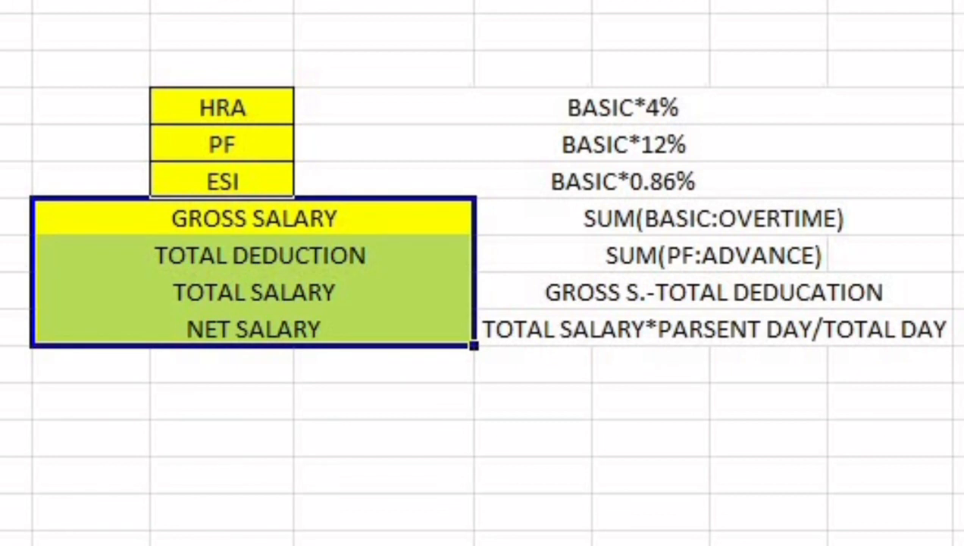
left_click(372, 467)
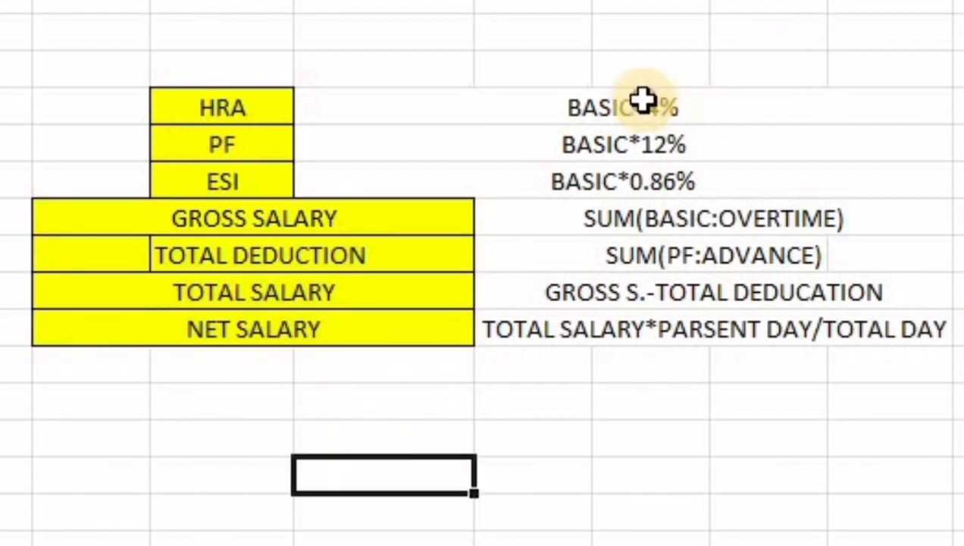
Apply borders and a light green fill to the formula descriptions beside the labels, from BASIC*4% to the net salary formula
left_click_drag(703, 99, 820, 187)
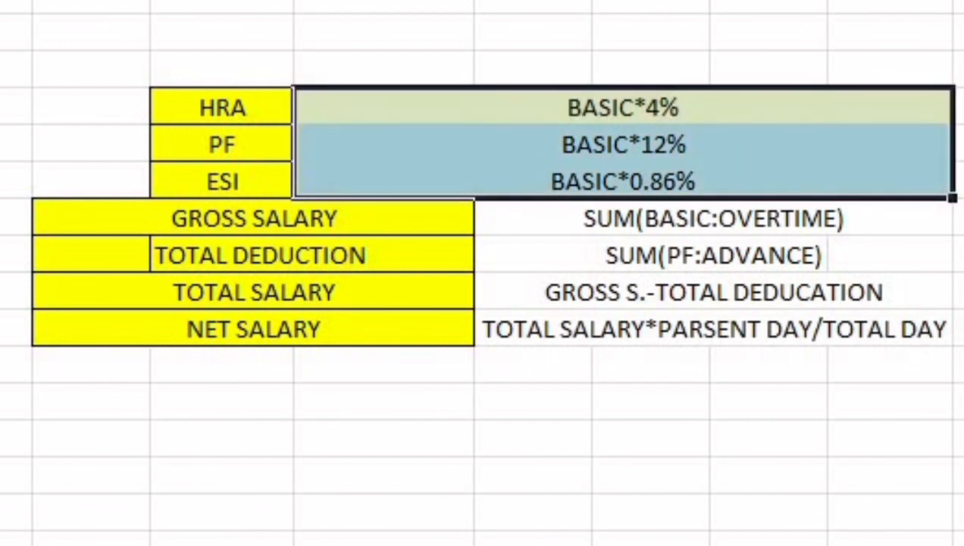
left_click(648, 474)
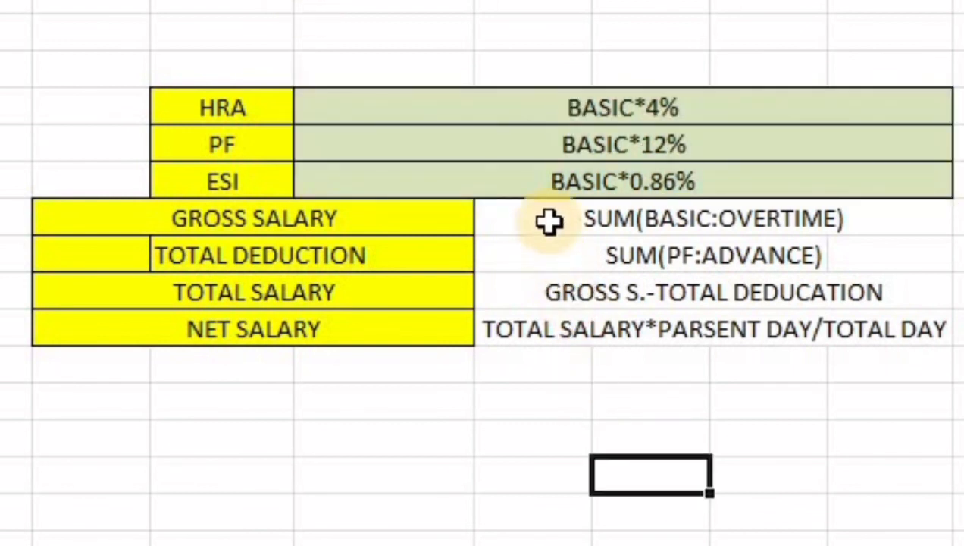
left_click_drag(548, 219, 591, 327)
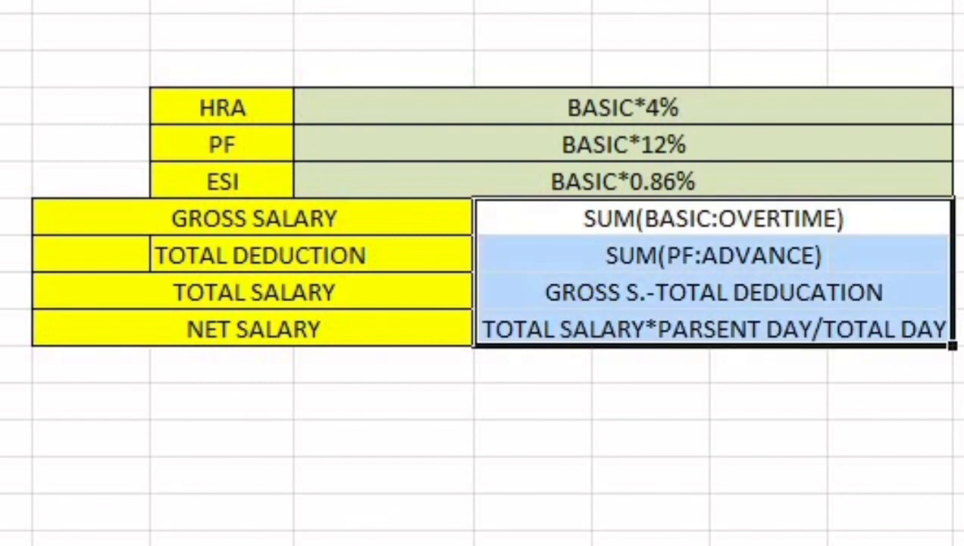
left_click(214, 70)
left_click(184, 71)
left_click(589, 433)
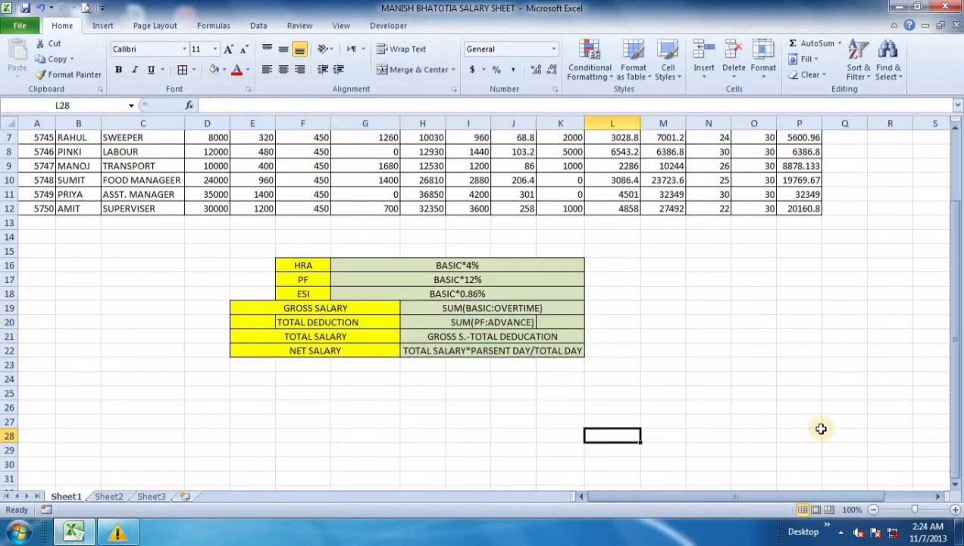
scroll(821, 429, "up", 2)
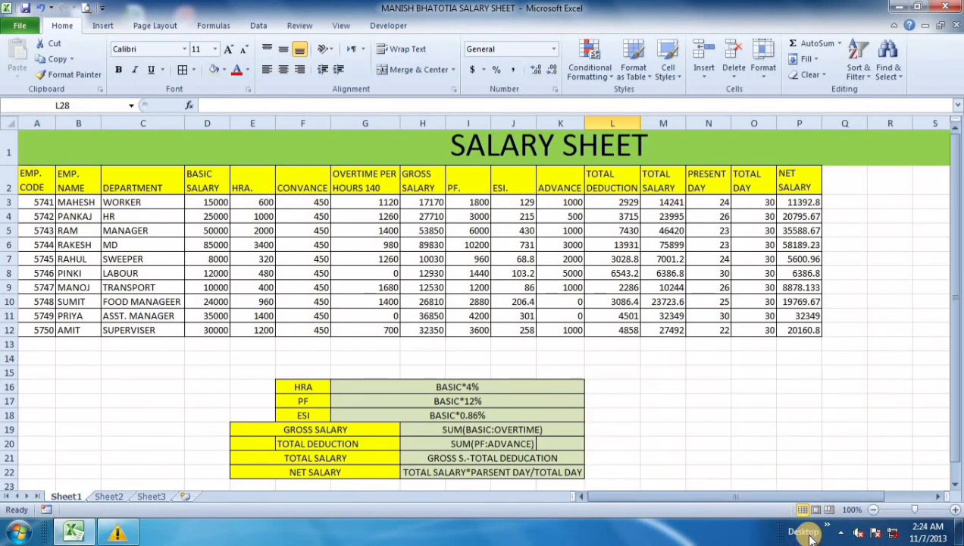
left_click(840, 533)
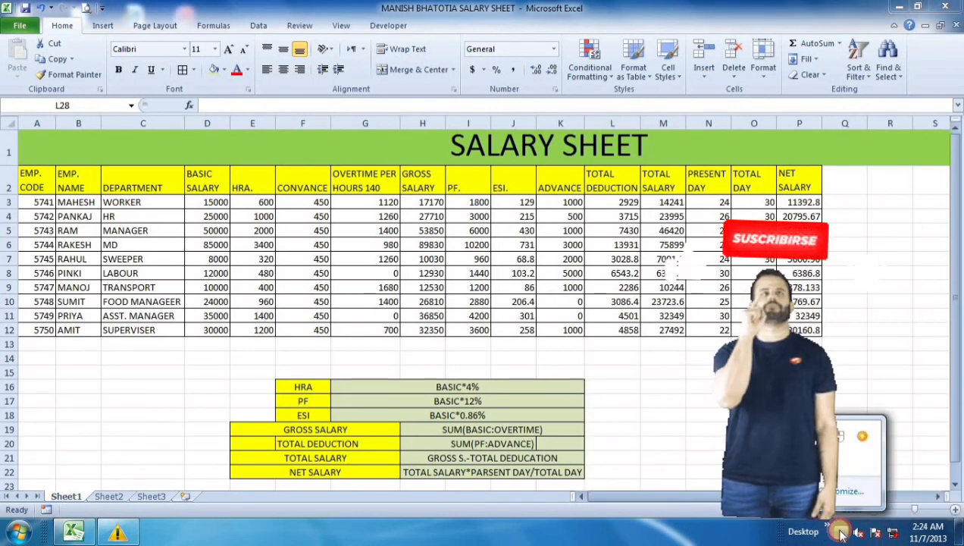